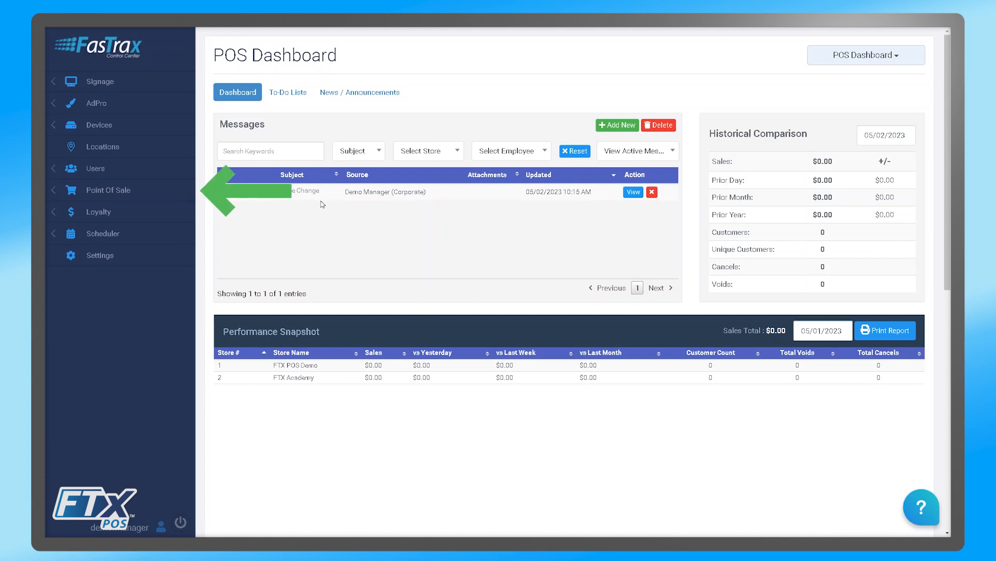
# Step: Open the Point of Sale maintenance restrictions and start a new item sale limit
pyautogui.click(128, 194)
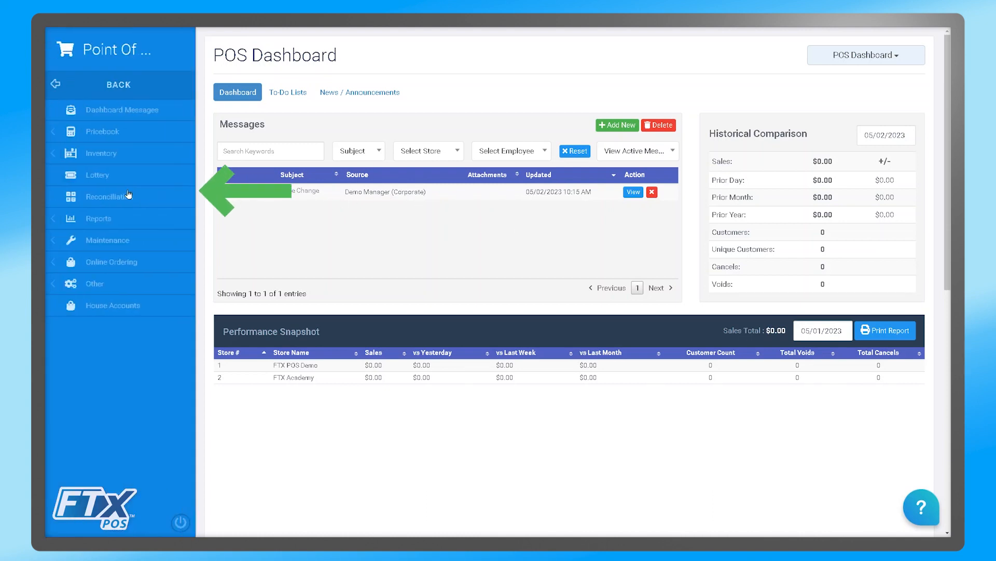
pyautogui.click(111, 240)
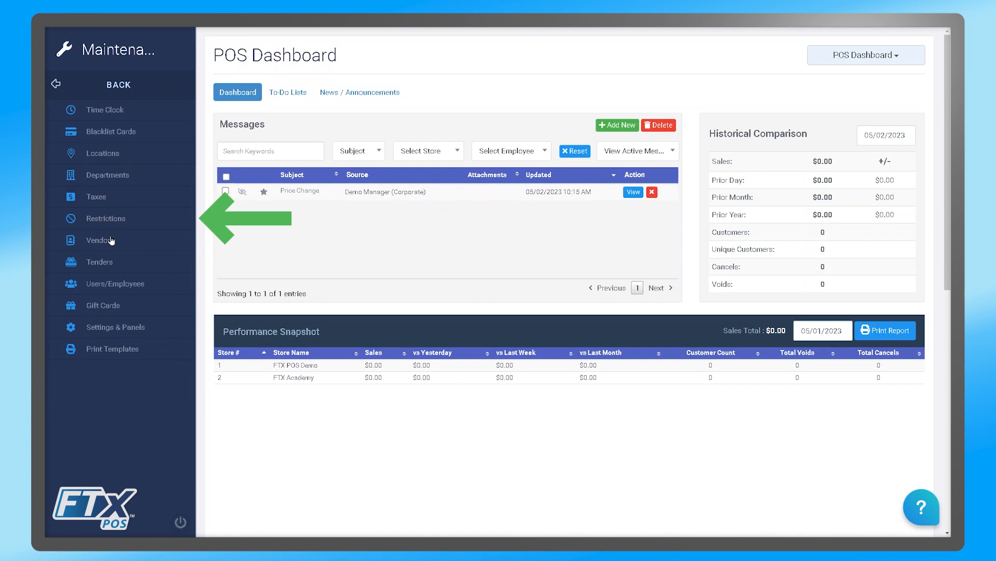
pyautogui.click(114, 219)
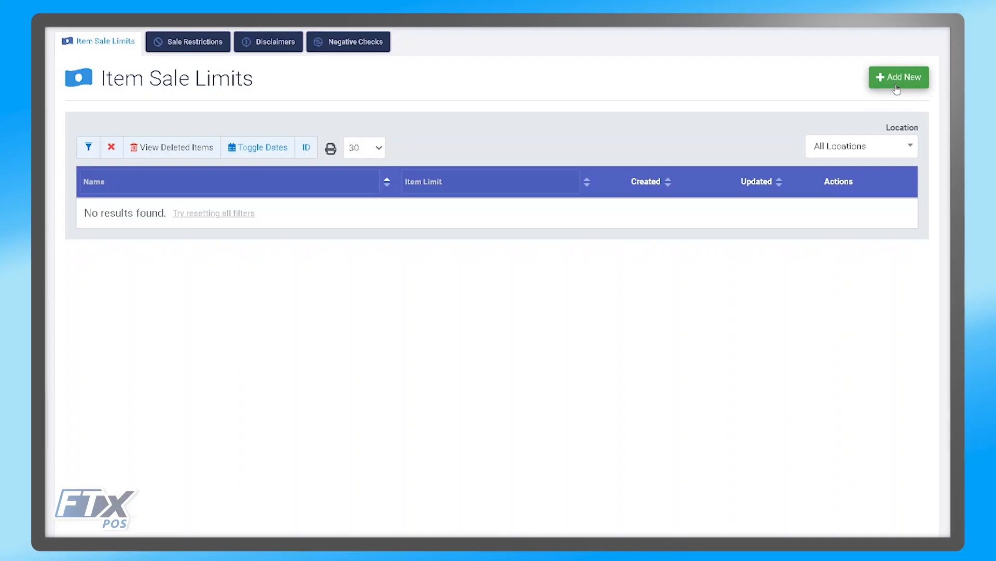
pyautogui.click(896, 86)
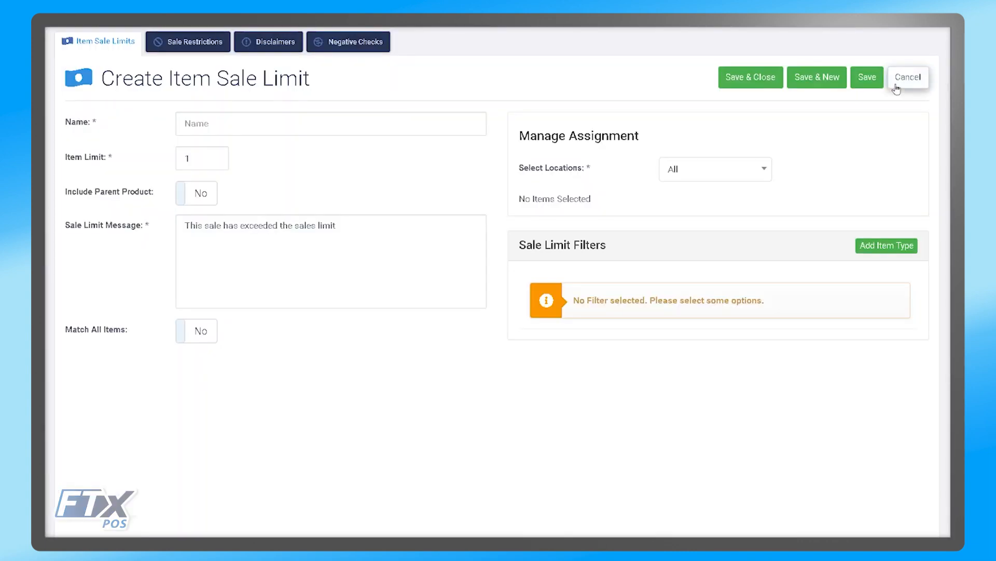
# Step: Name the item sale limit "Test limit" and set its item limit to 50
pyautogui.click(280, 132)
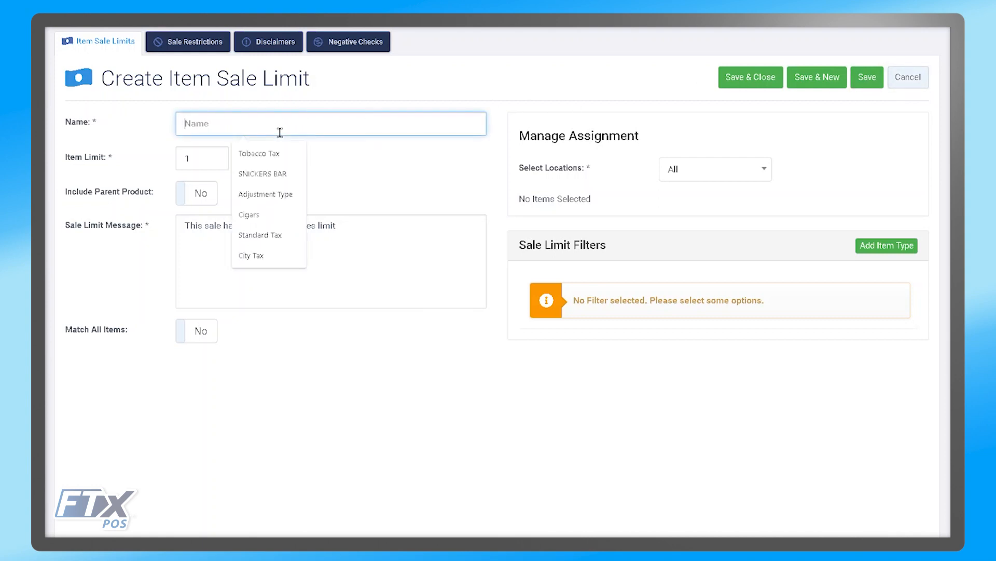
pyautogui.write('Test Limit')
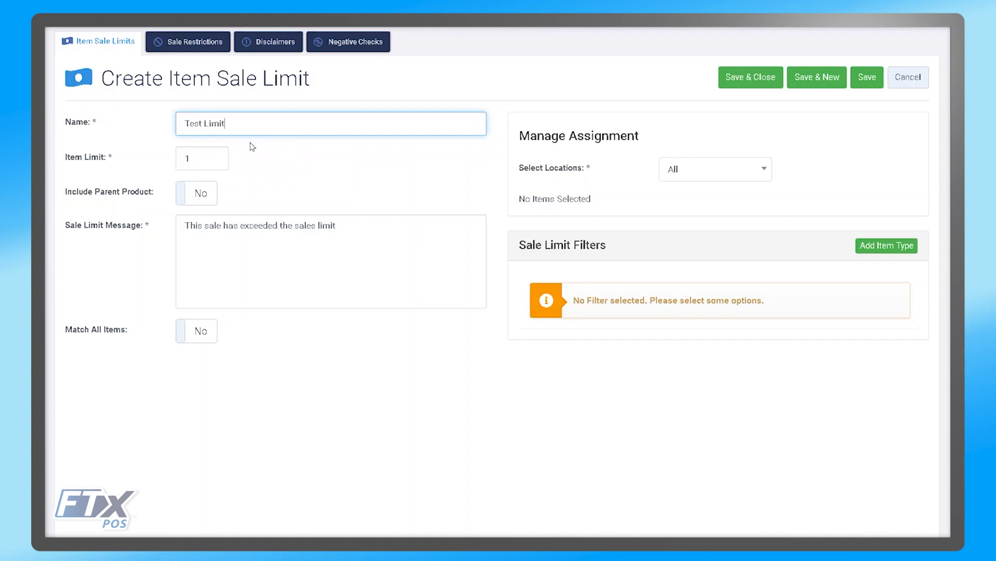
pyautogui.doubleClick(200, 157)
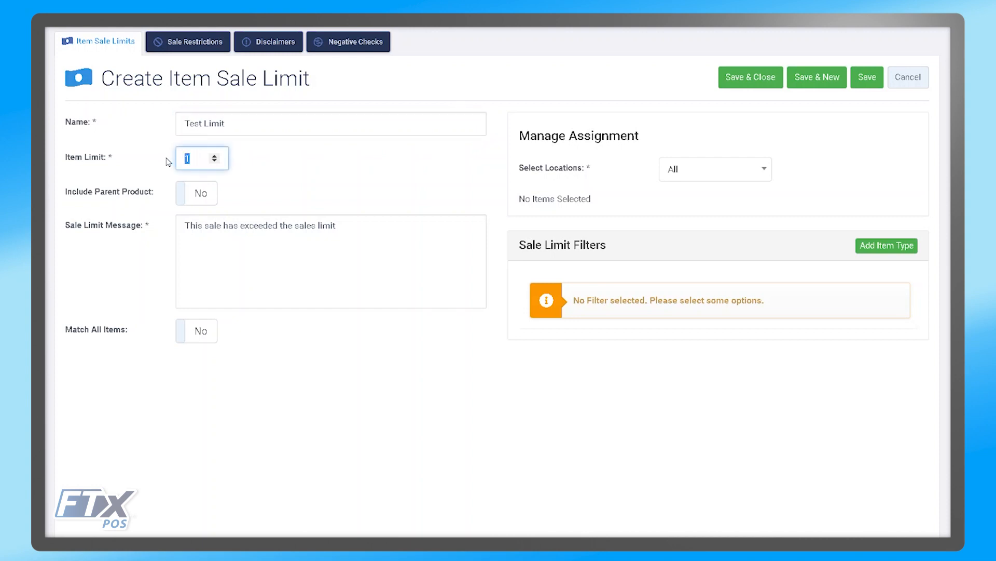
pyautogui.write('50')
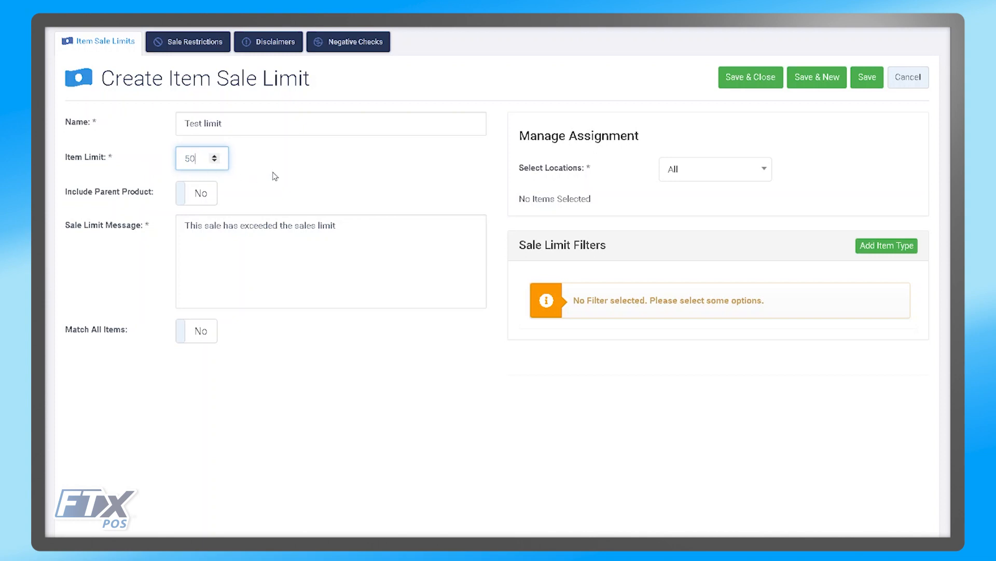
# Step: Set both Include Parent Product and Match All Items to Yes for the sale limit
pyautogui.click(206, 201)
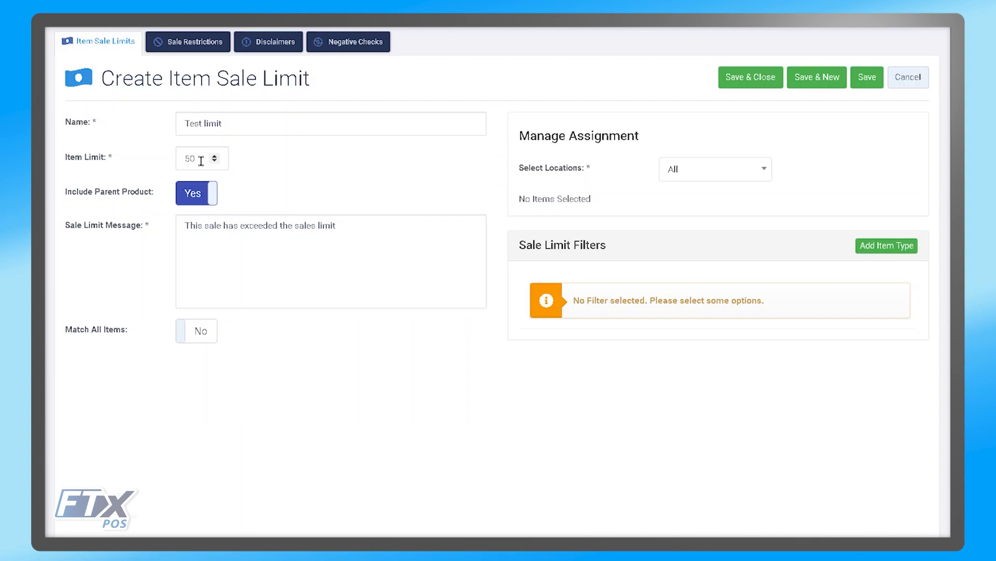
pyautogui.doubleClick(201, 159)
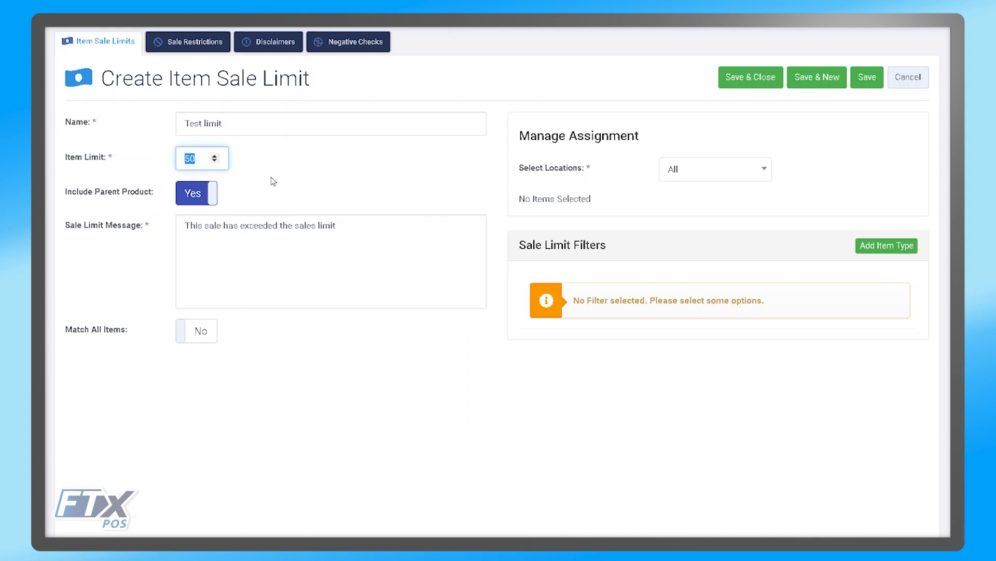
pyautogui.click(290, 176)
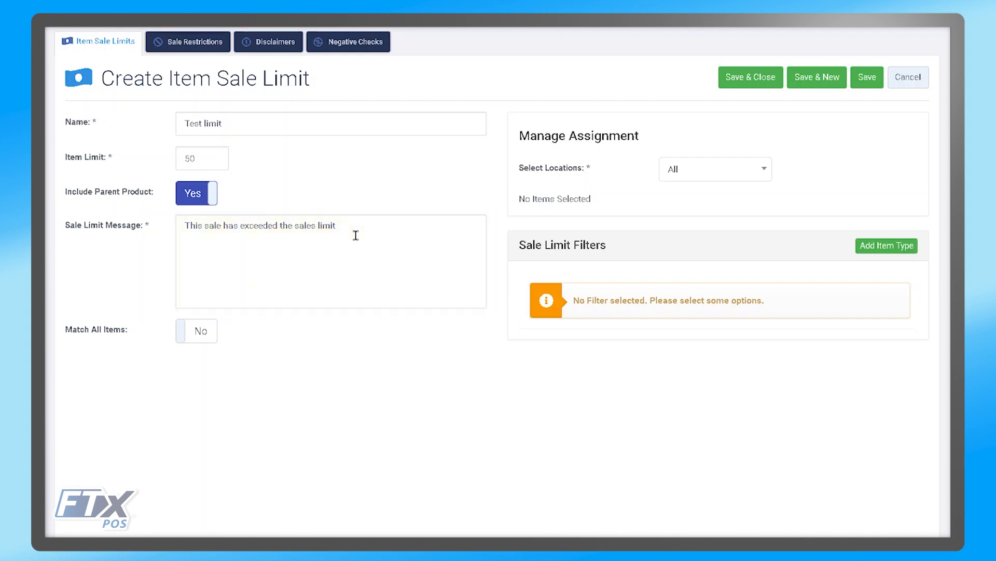
pyautogui.click(198, 333)
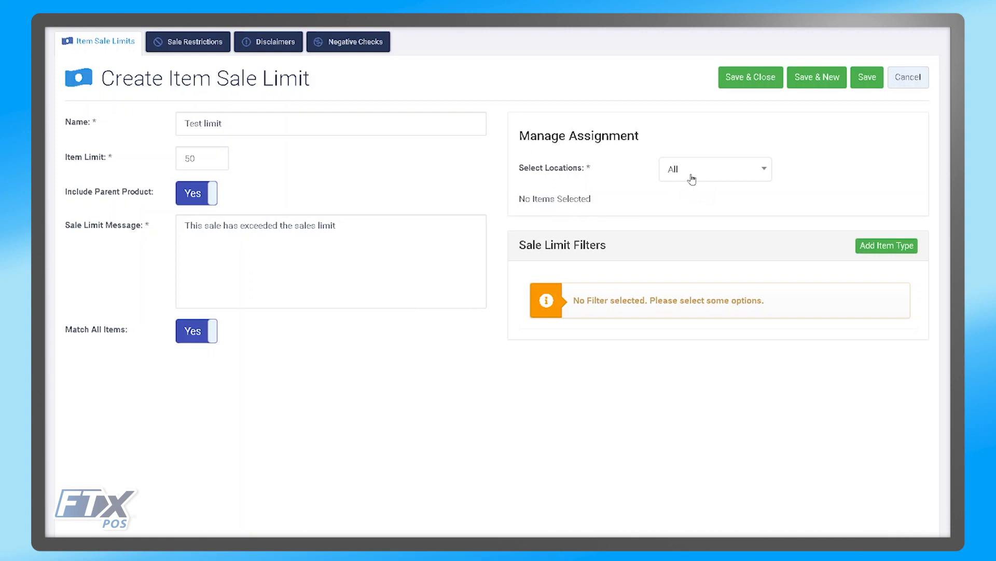
# Step: Assign the item sale limit by locations to the FTX Academy store only
pyautogui.click(692, 178)
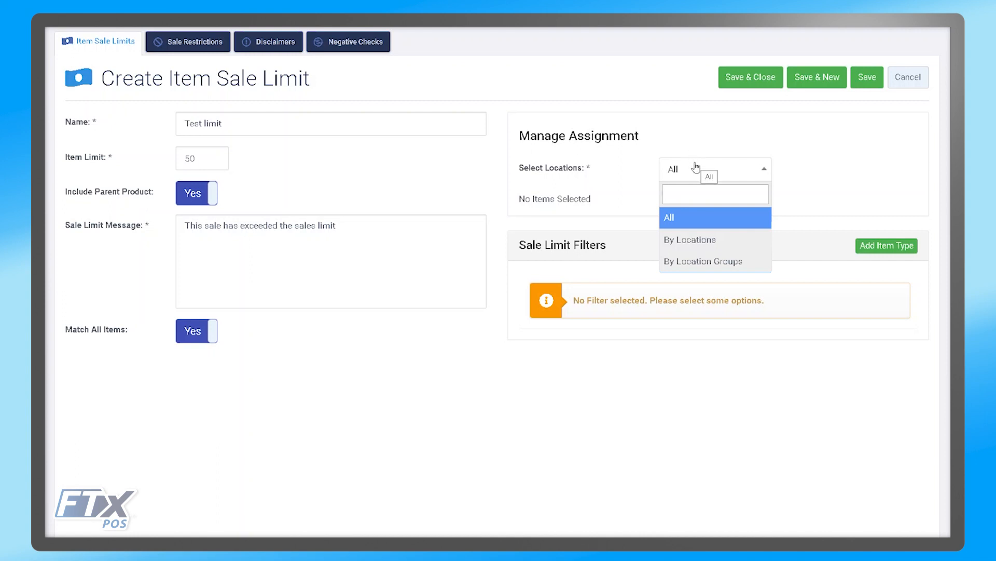
pyautogui.click(696, 247)
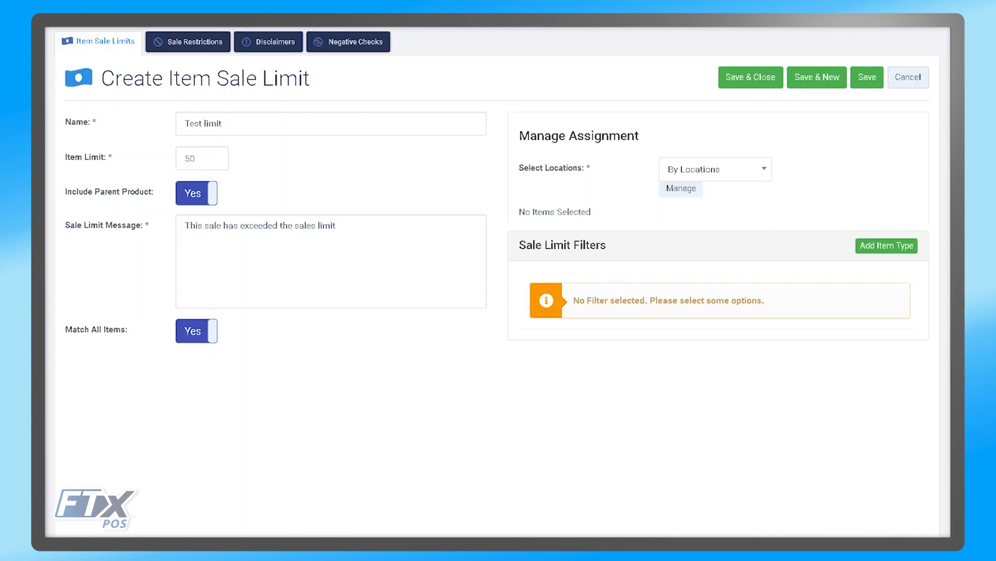
pyautogui.click(692, 195)
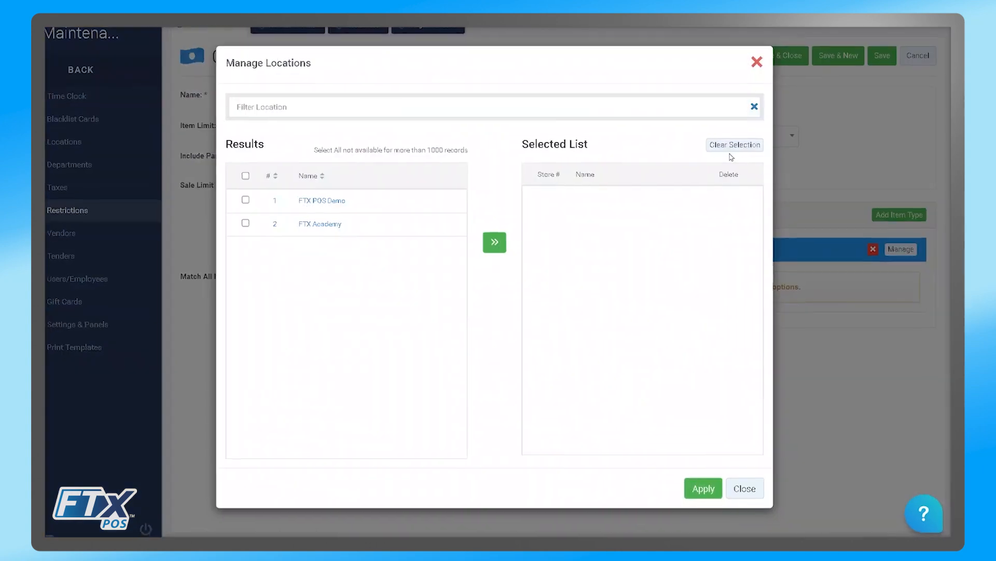
pyautogui.click(246, 227)
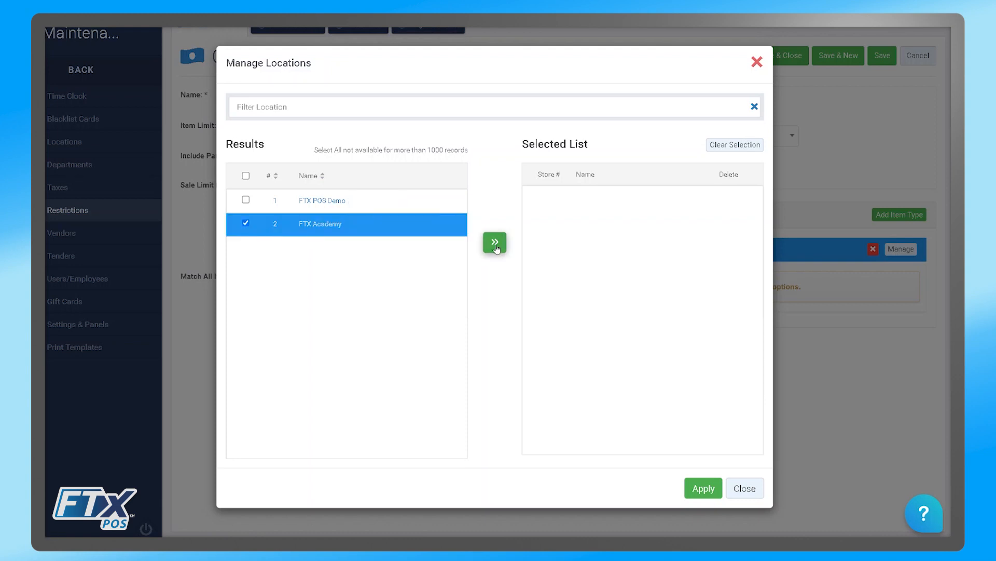
pyautogui.click(495, 243)
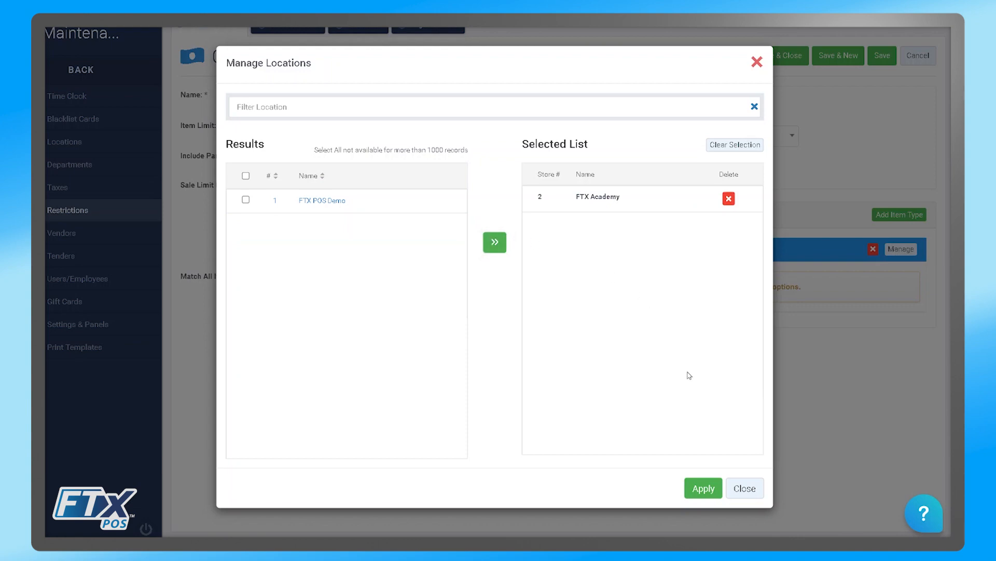
pyautogui.click(707, 495)
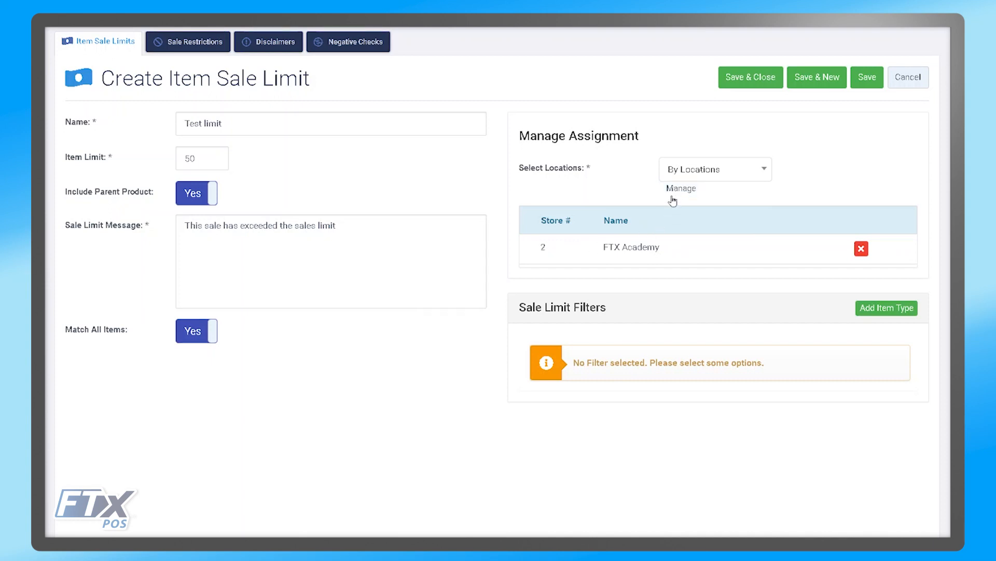
# Step: Add a sale limit filter with Manufacturer Code as the item type
pyautogui.click(883, 312)
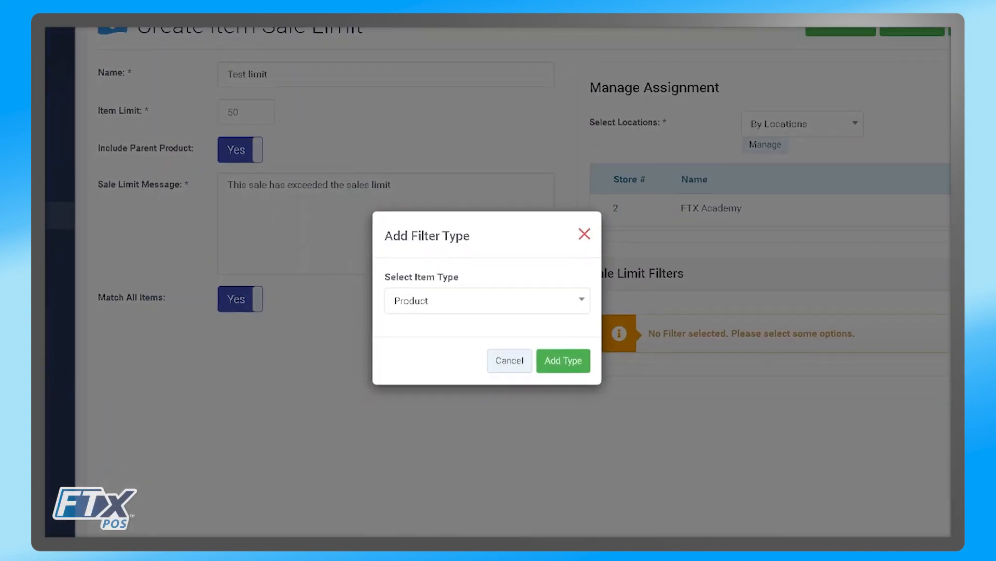
pyautogui.click(531, 306)
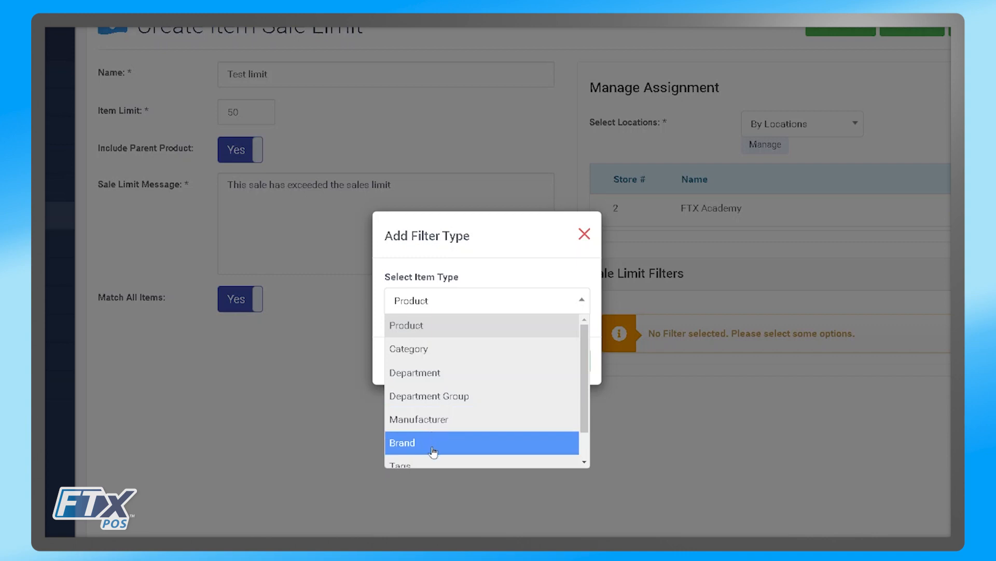
pyautogui.moveTo(585, 409); pyautogui.dragTo(584, 437)
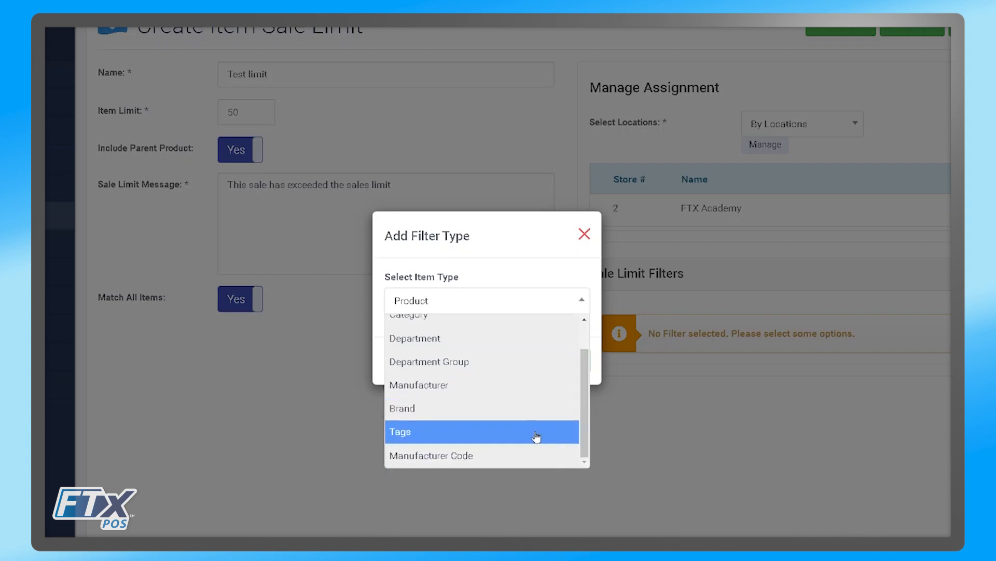
pyautogui.click(493, 457)
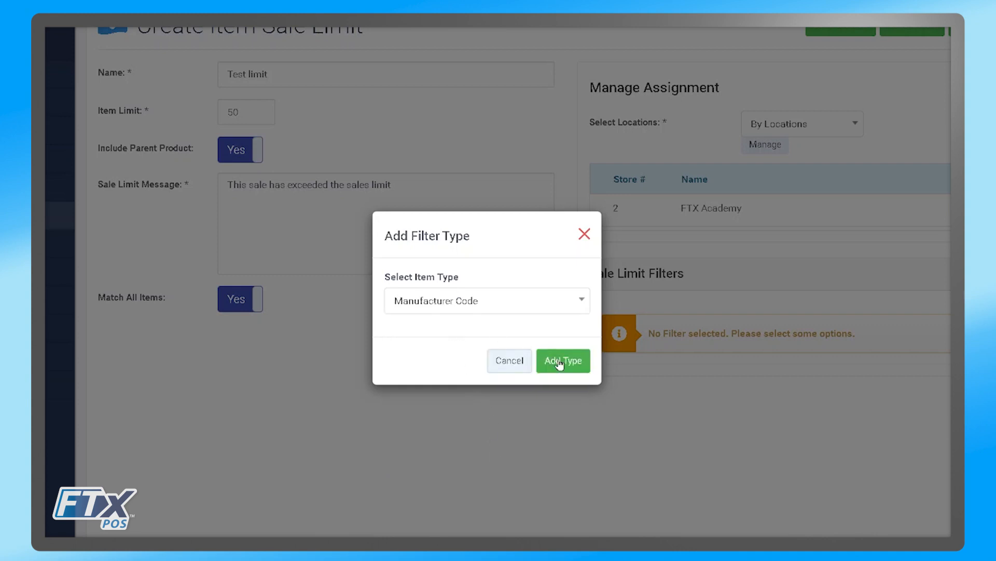
pyautogui.click(567, 366)
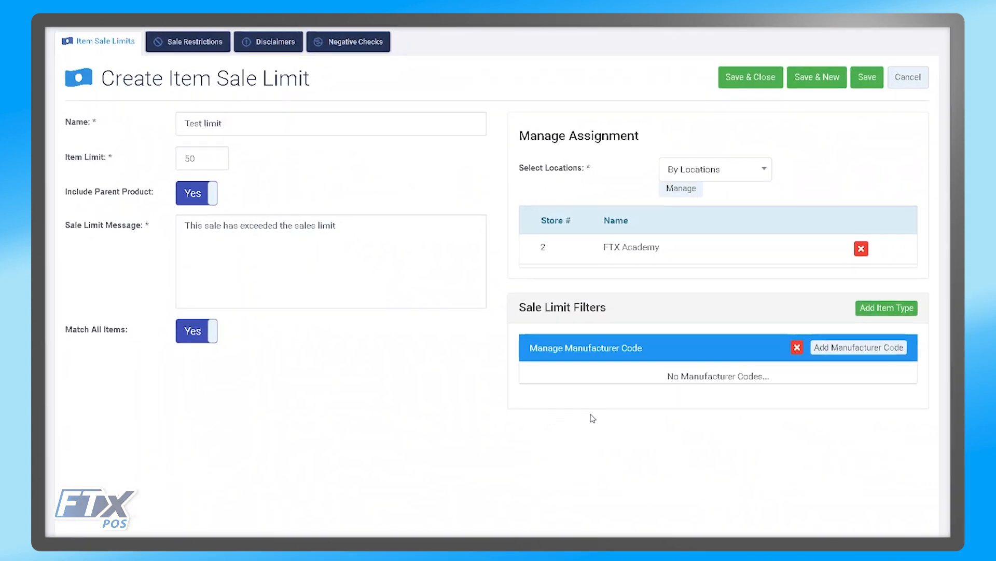
# Step: Add manufacturer code 0282 to the sale limit filter and save the item sale limit
pyautogui.click(844, 353)
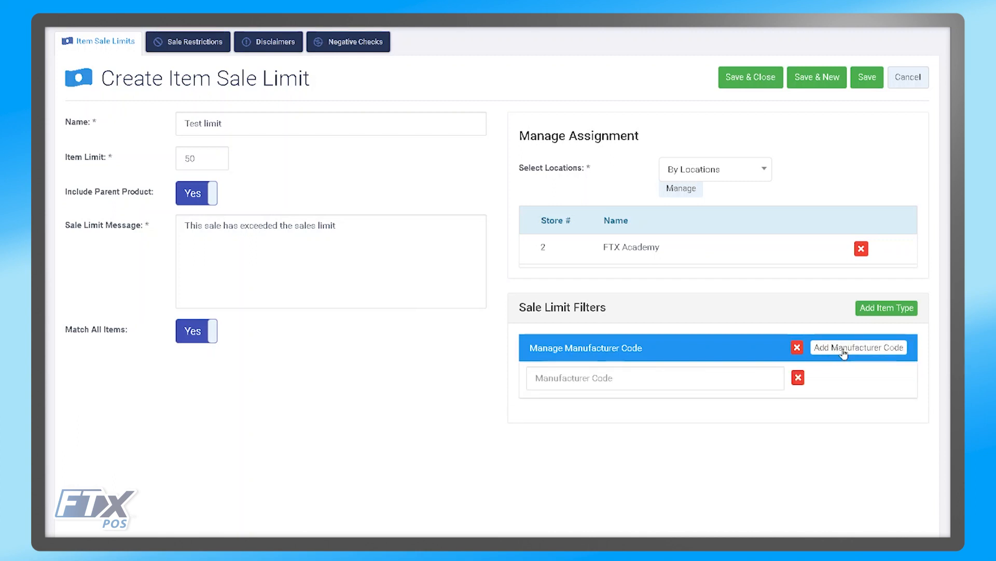
pyautogui.click(684, 379)
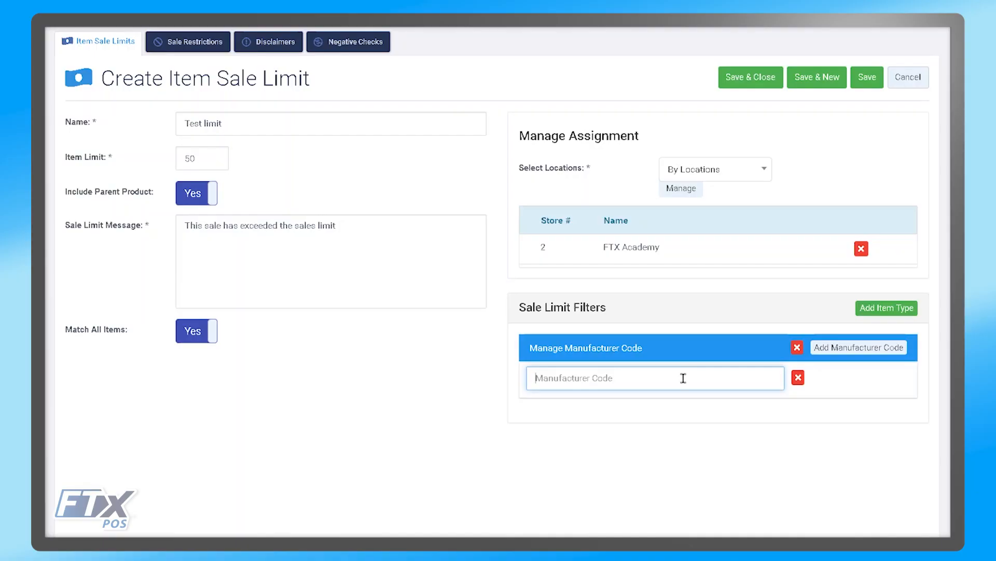
pyautogui.write('0282')
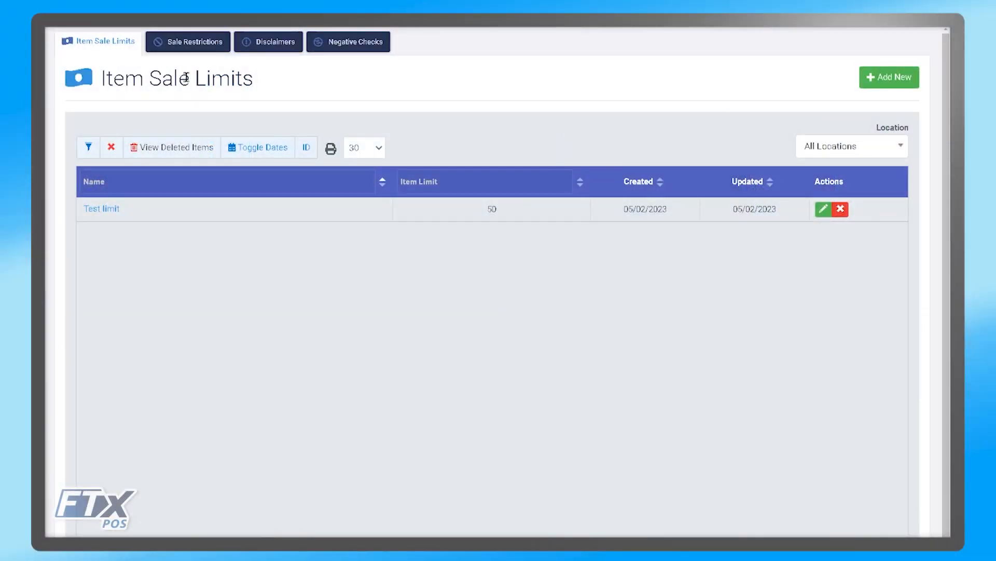
# Step: Start a new sale restriction named "Dry Sundays" and enable Saturday in its schedule
pyautogui.click(187, 48)
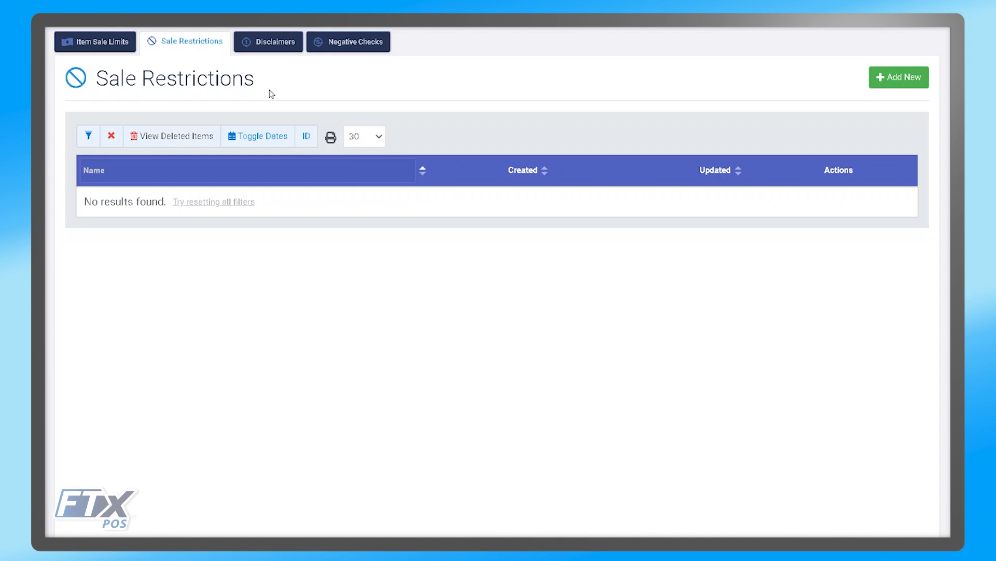
pyautogui.click(902, 83)
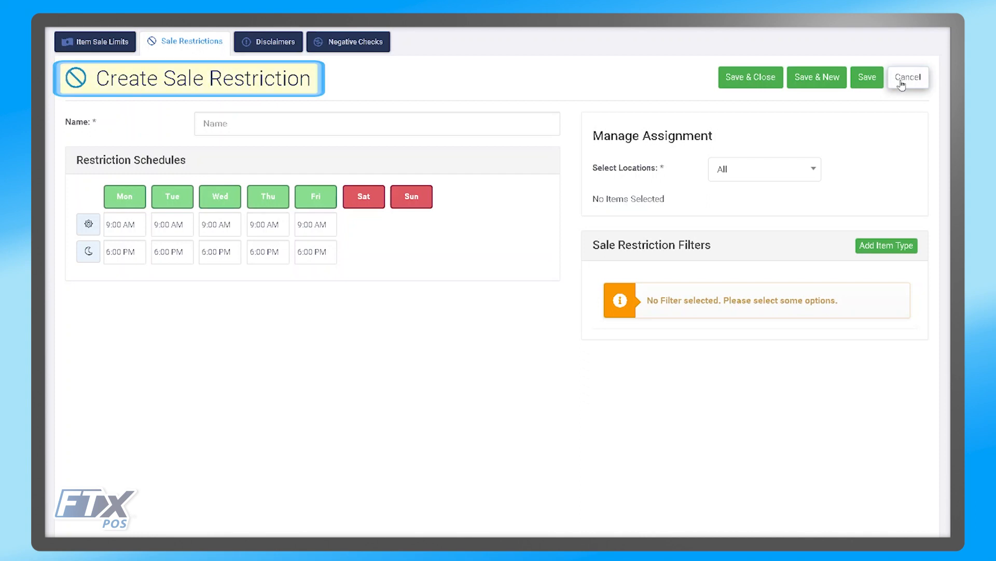
pyautogui.click(342, 127)
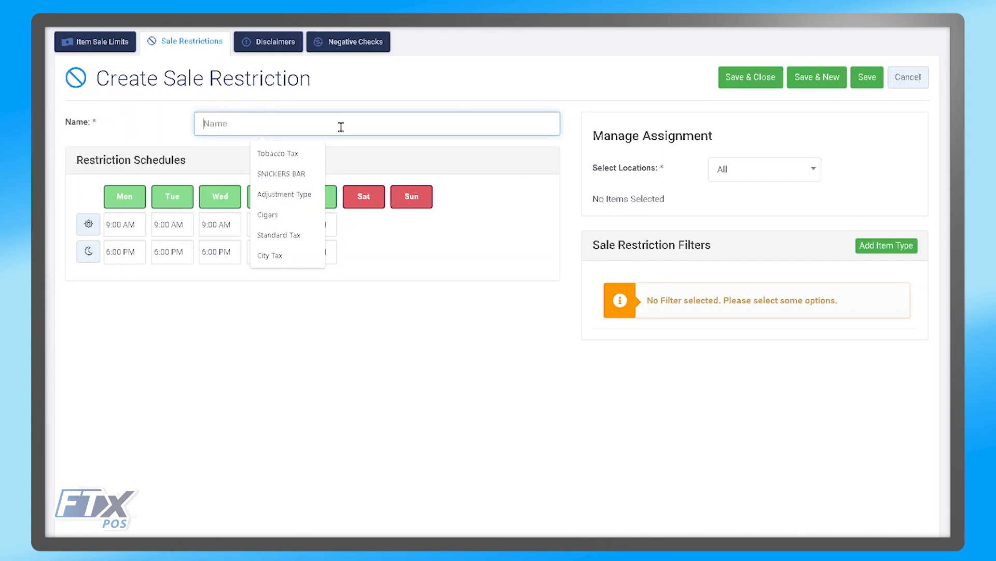
pyautogui.write('Dry Sundays')
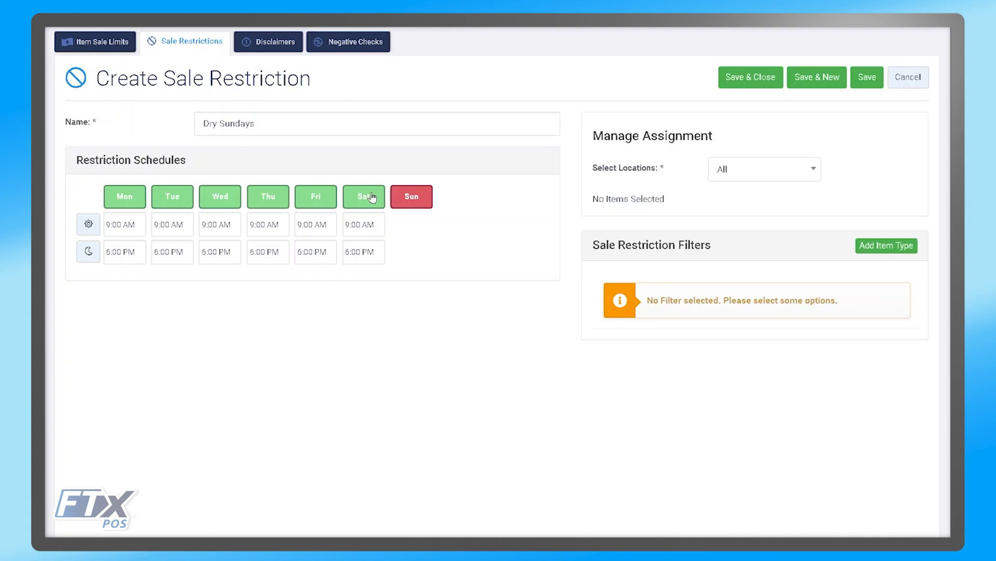
# Step: Assign the Dry Sundays sale restriction by locations to the FTX Academy store only
pyautogui.click(783, 177)
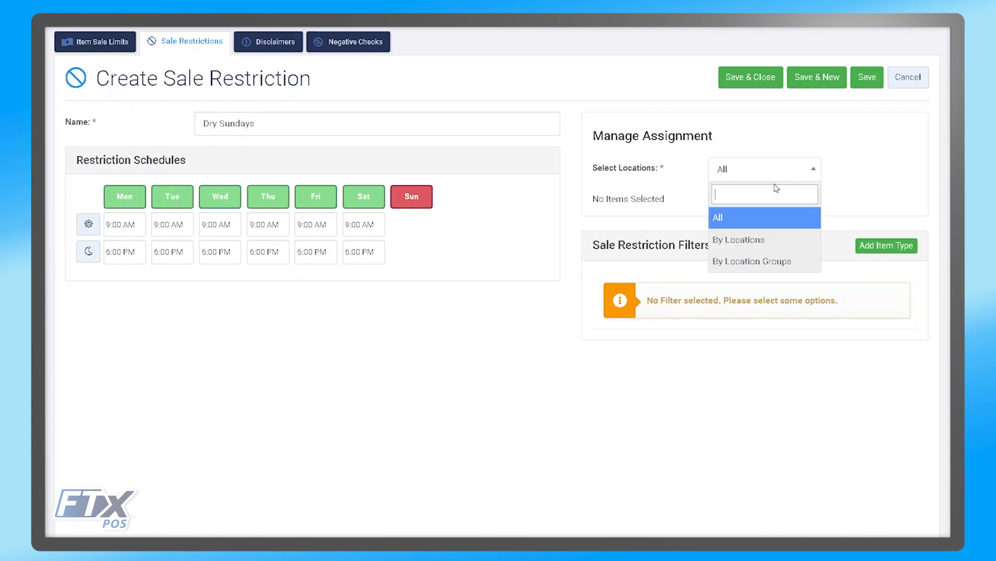
pyautogui.click(761, 240)
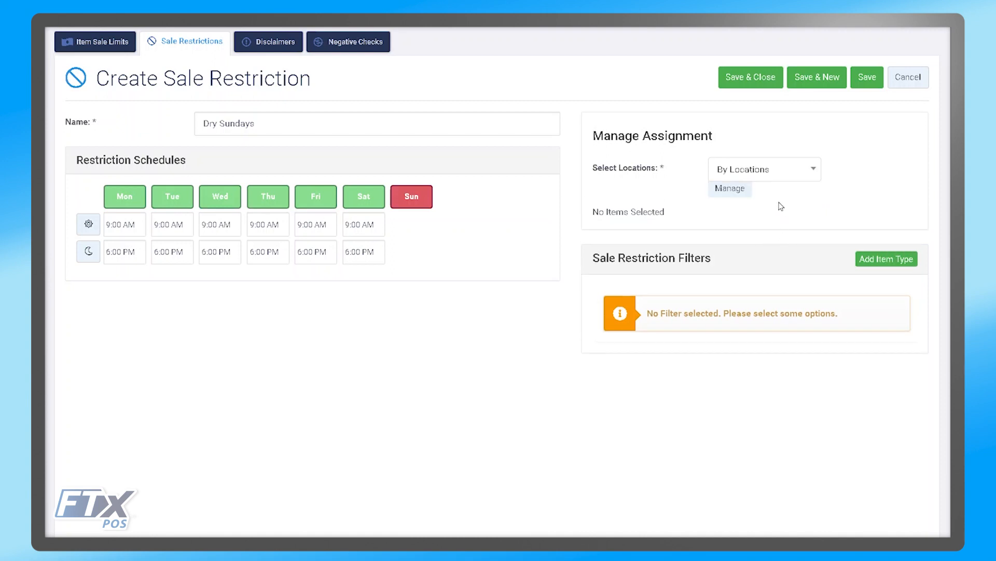
pyautogui.click(732, 189)
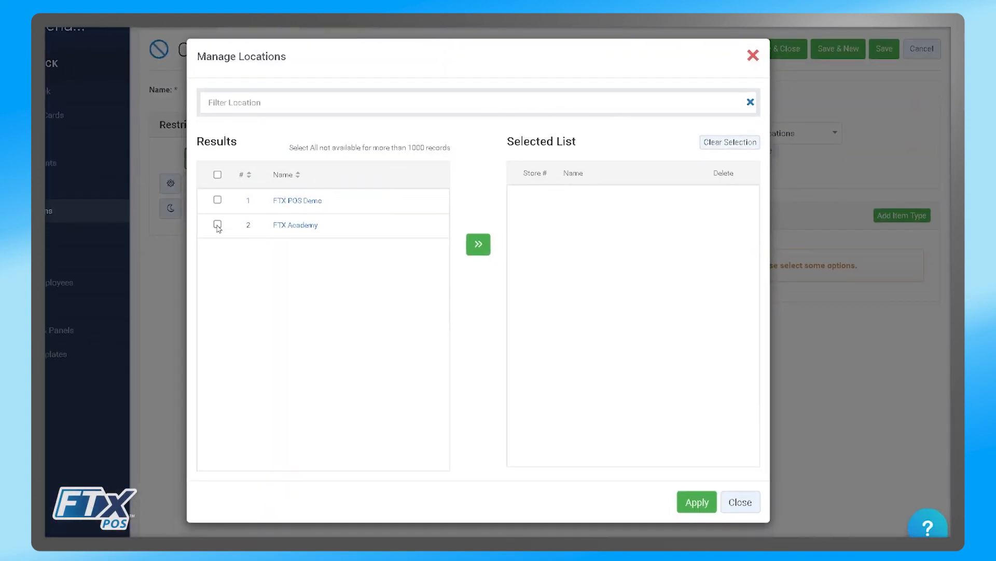
pyautogui.click(218, 225)
pyautogui.click(478, 245)
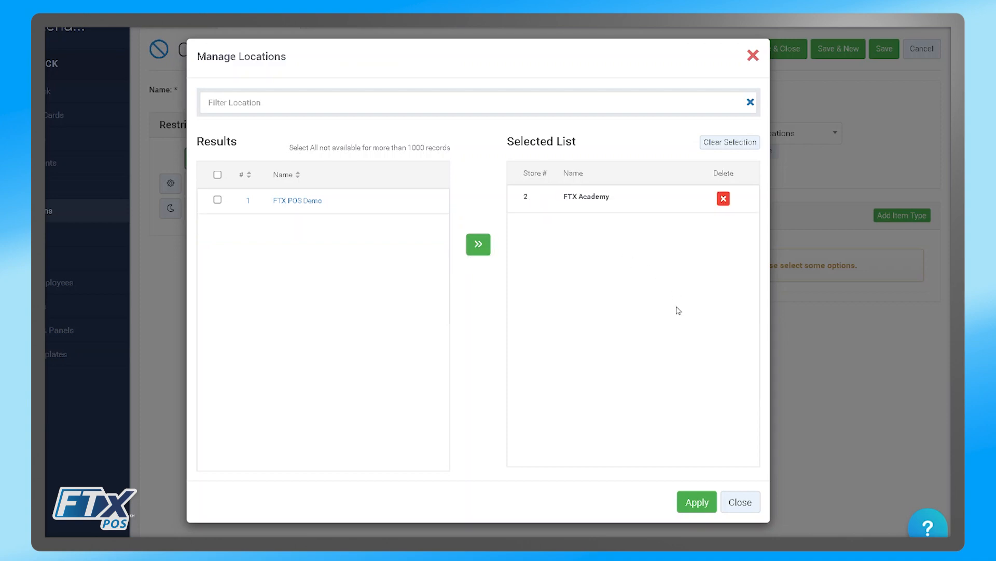
pyautogui.click(697, 502)
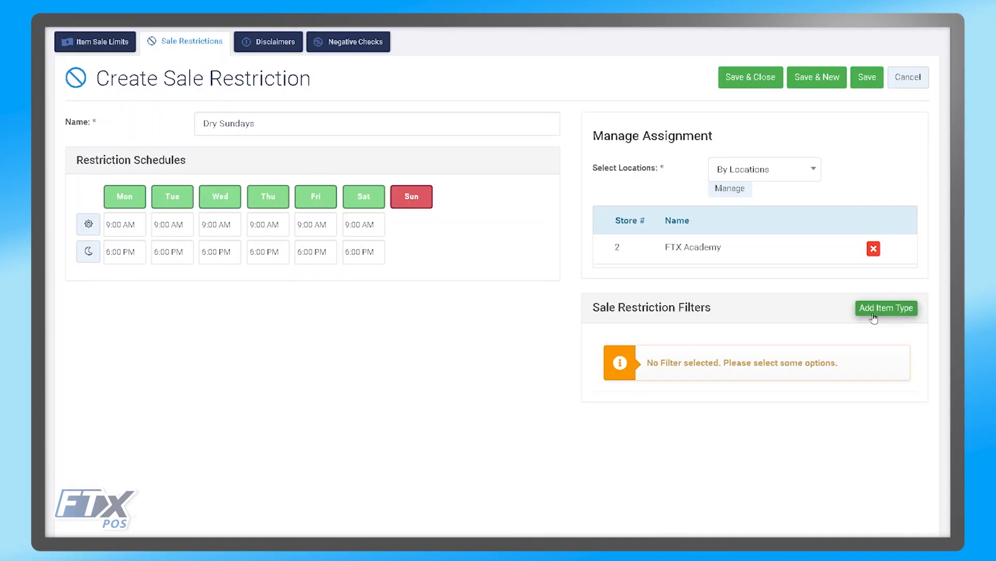
# Step: Add a sale restriction filter with Department as the item type
pyautogui.click(872, 307)
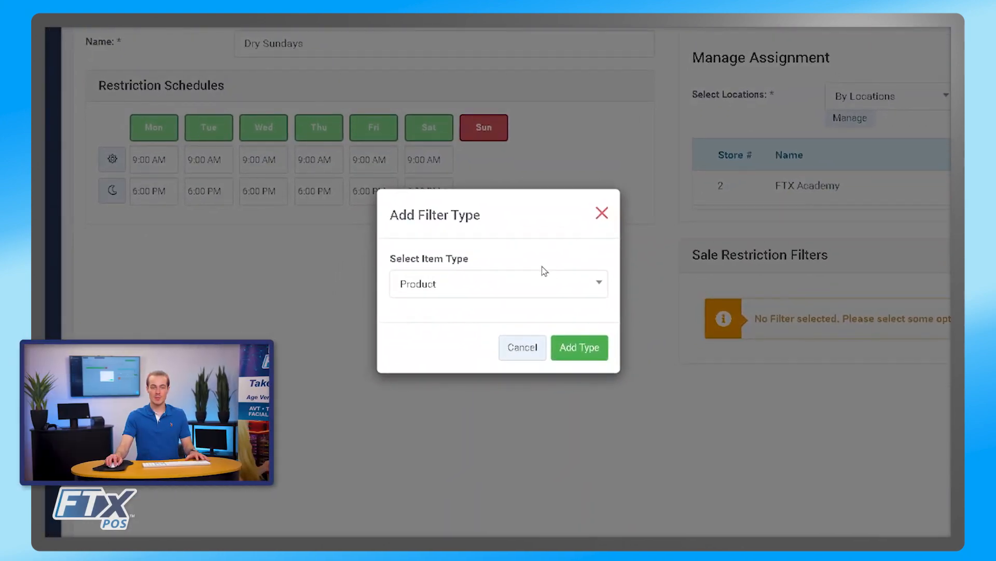
pyautogui.click(531, 290)
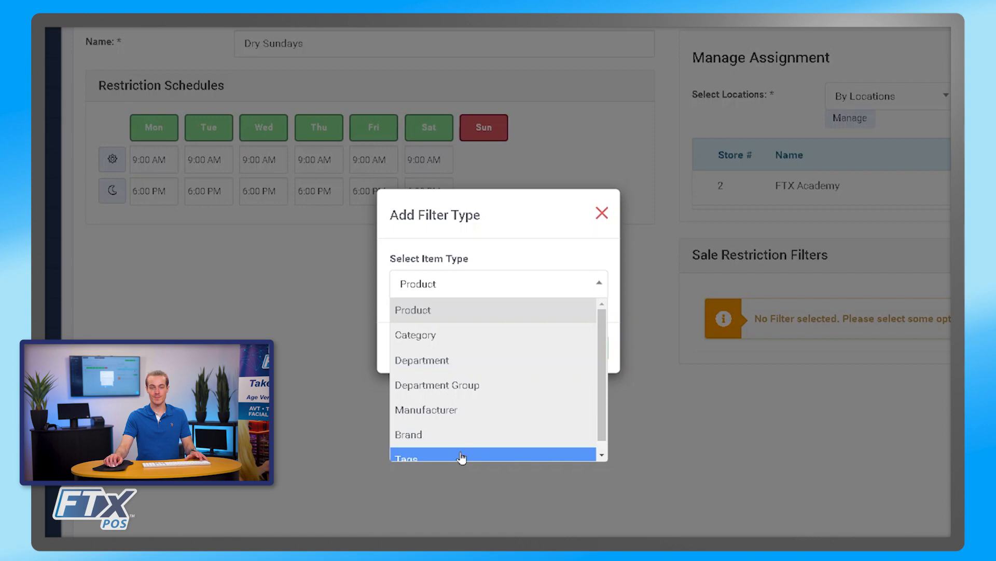
pyautogui.click(472, 359)
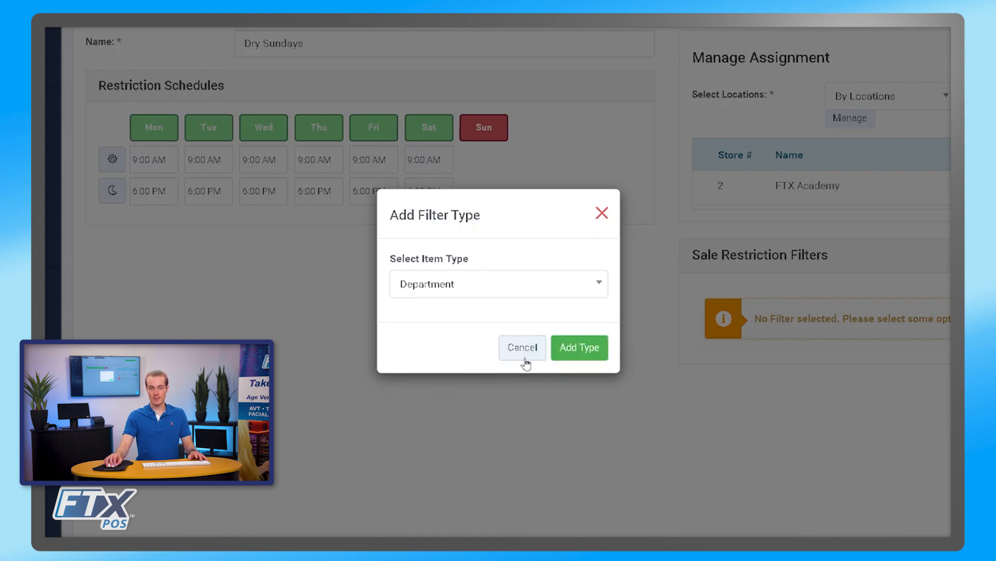
pyautogui.click(583, 358)
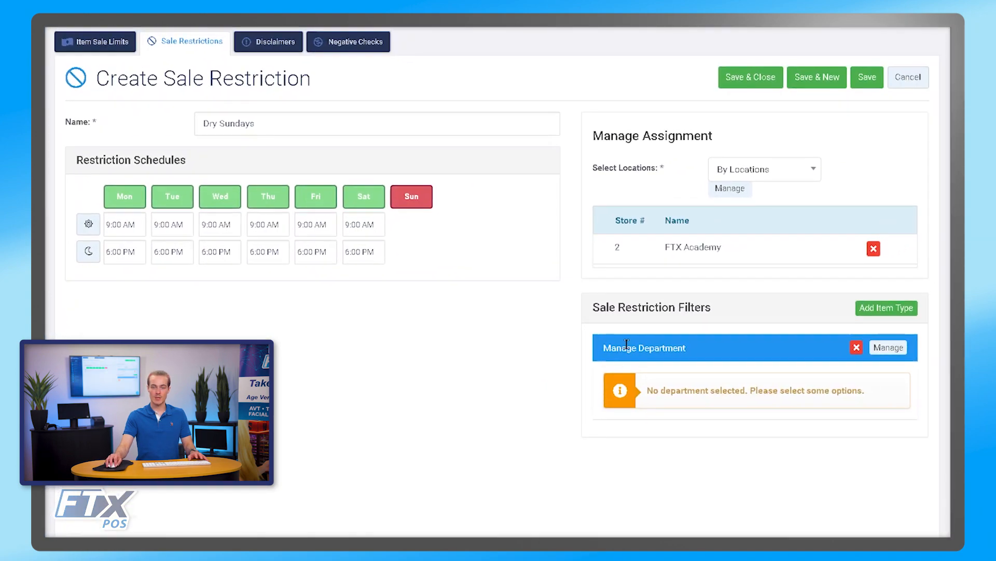
# Step: Add 50 - TEST DEPARTMENT to the department filter, then save and close the Dry Sundays restriction
pyautogui.click(889, 348)
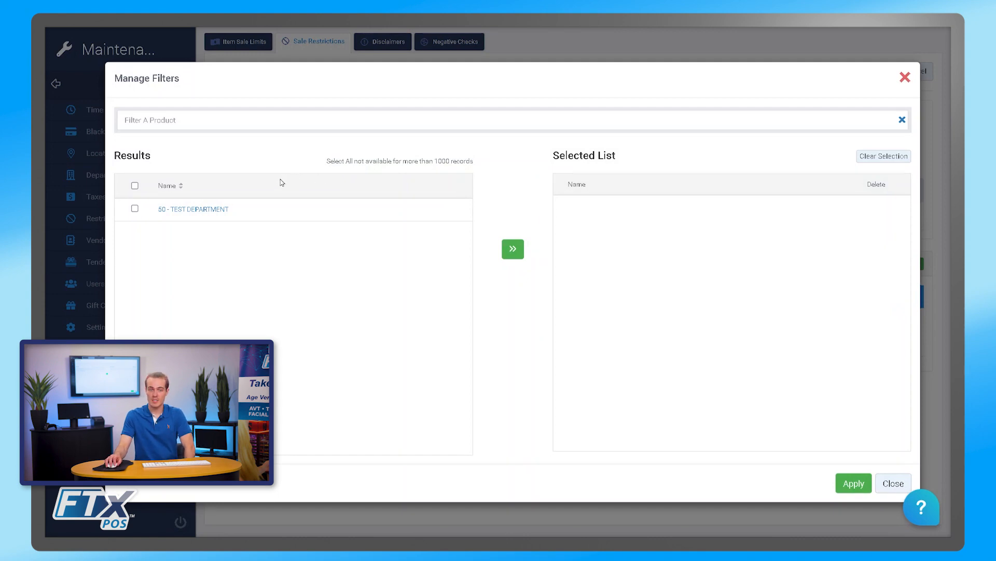
pyautogui.click(135, 209)
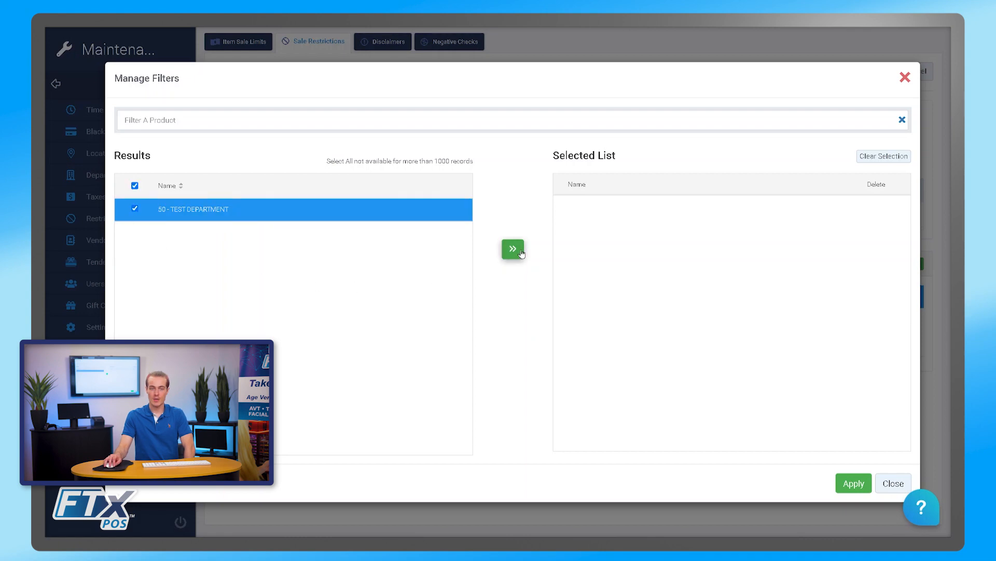
pyautogui.click(521, 254)
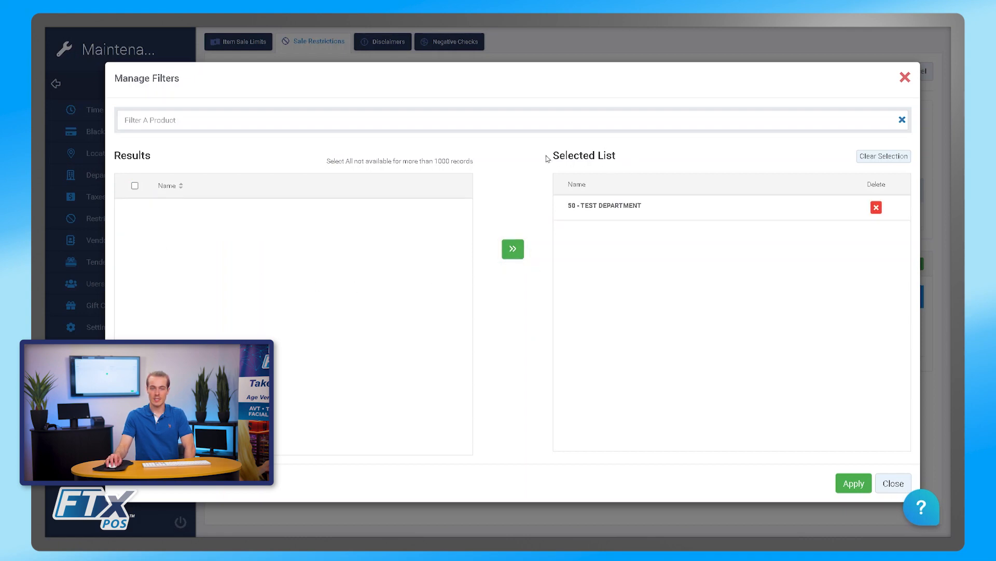
pyautogui.click(851, 485)
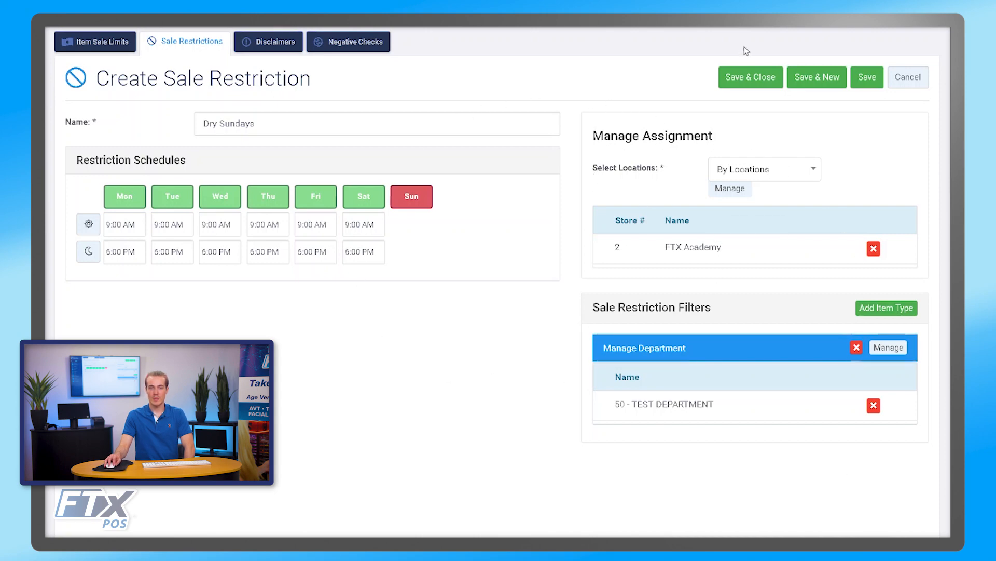
pyautogui.click(759, 82)
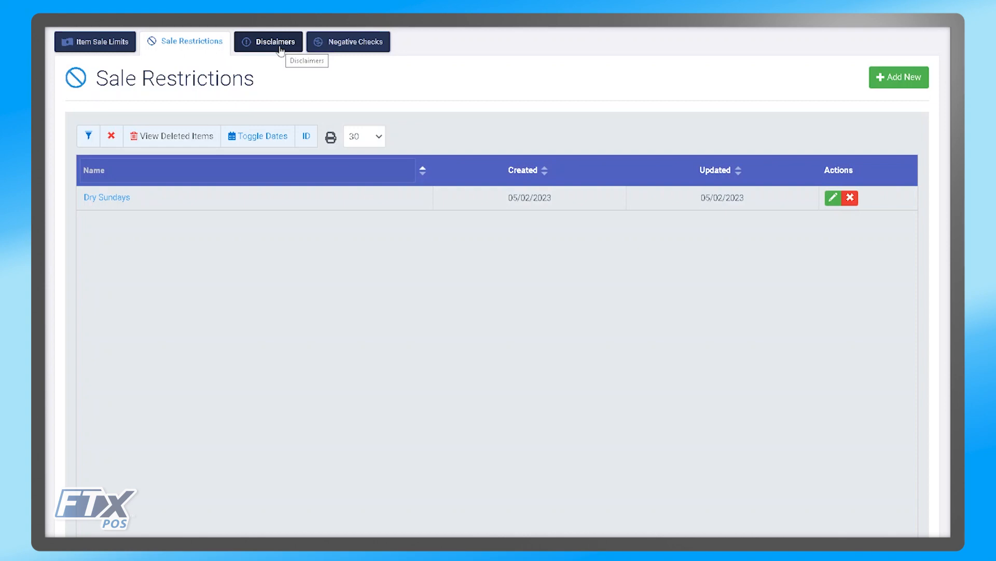
# Step: Start a new disclaimer named "Cancer Disclaimer"
pyautogui.click(280, 50)
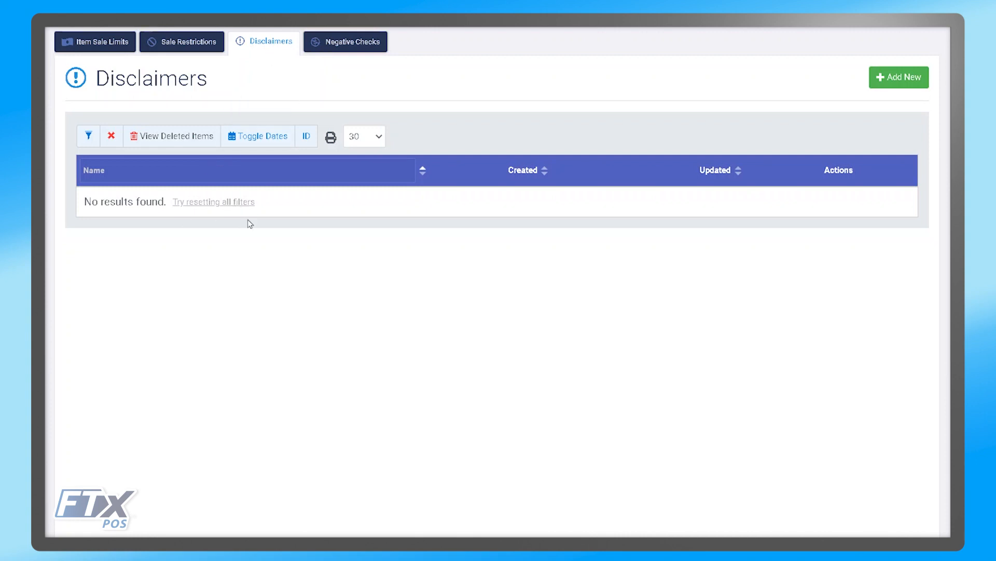
pyautogui.click(901, 78)
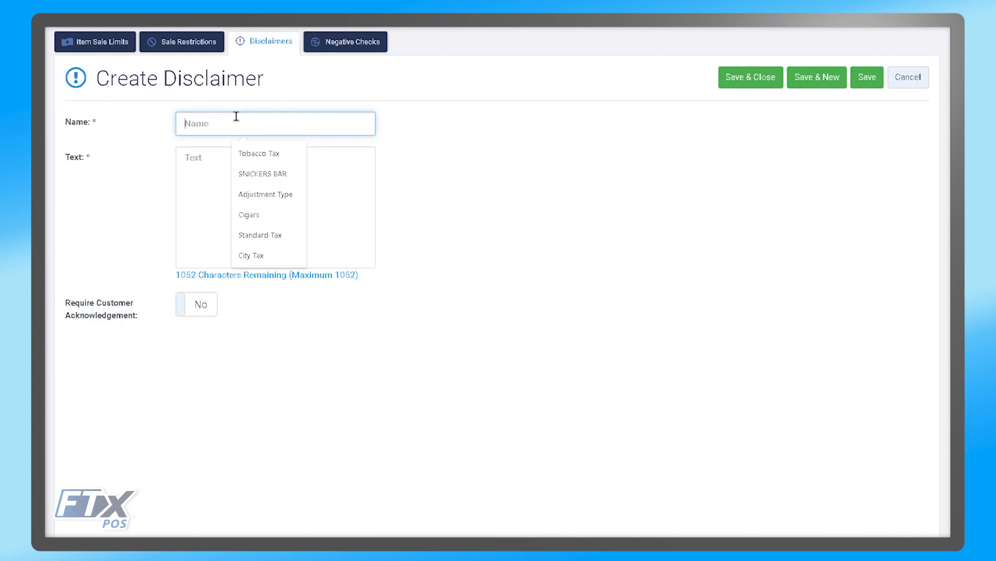
pyautogui.write('Cancer')
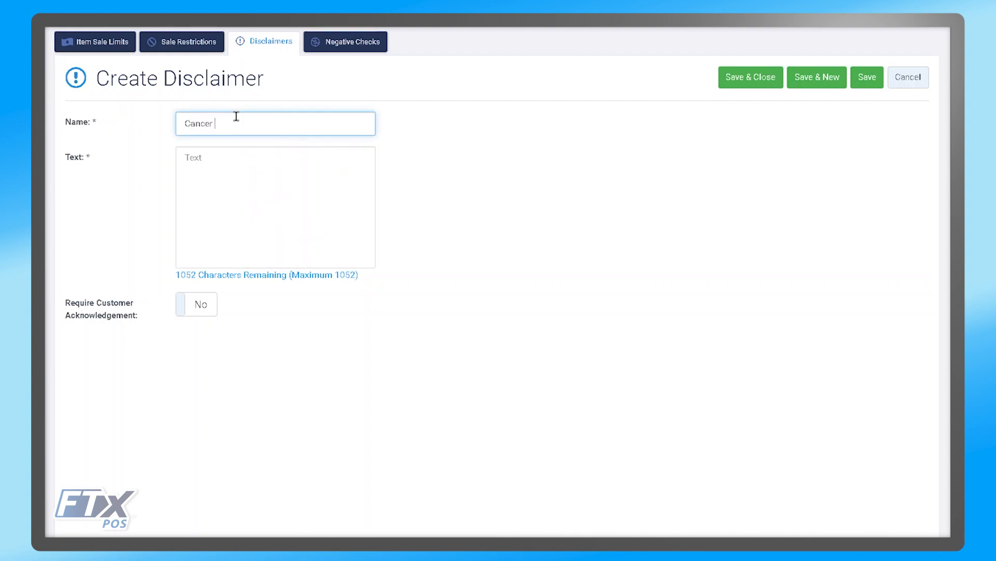
pyautogui.write(' Disclaimer')
# Step: Enter "Smoking Causes Cancer" as the disclaimer text, require customer acknowledgement, and save the disclaimer
pyautogui.click(313, 173)
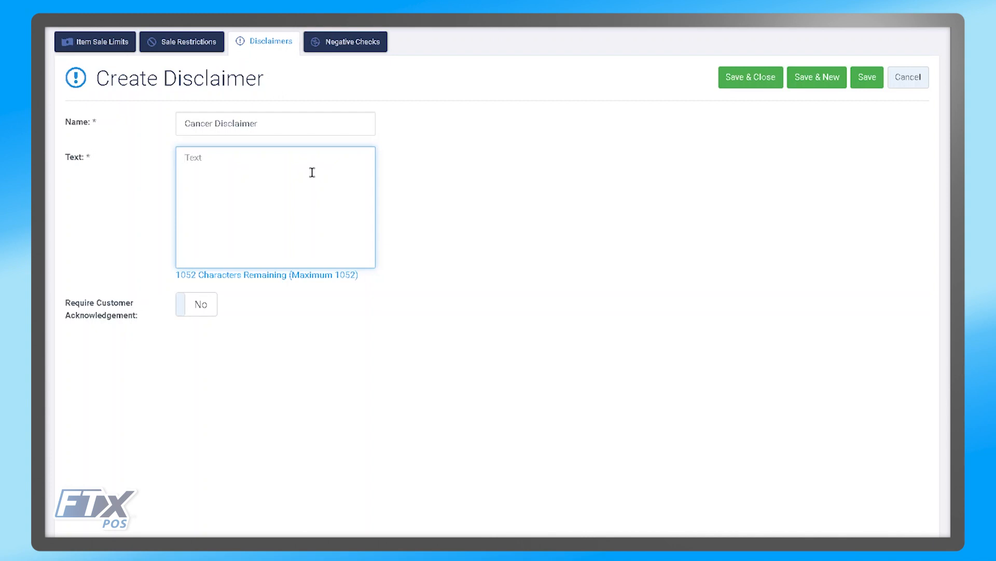
pyautogui.write('Smoking Causes Cancer')
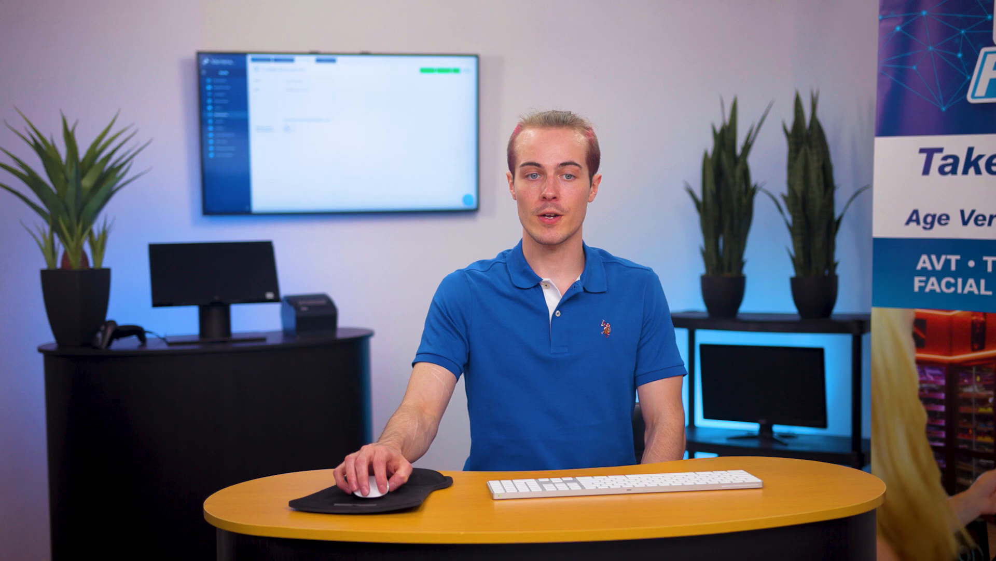
pyautogui.click(185, 303)
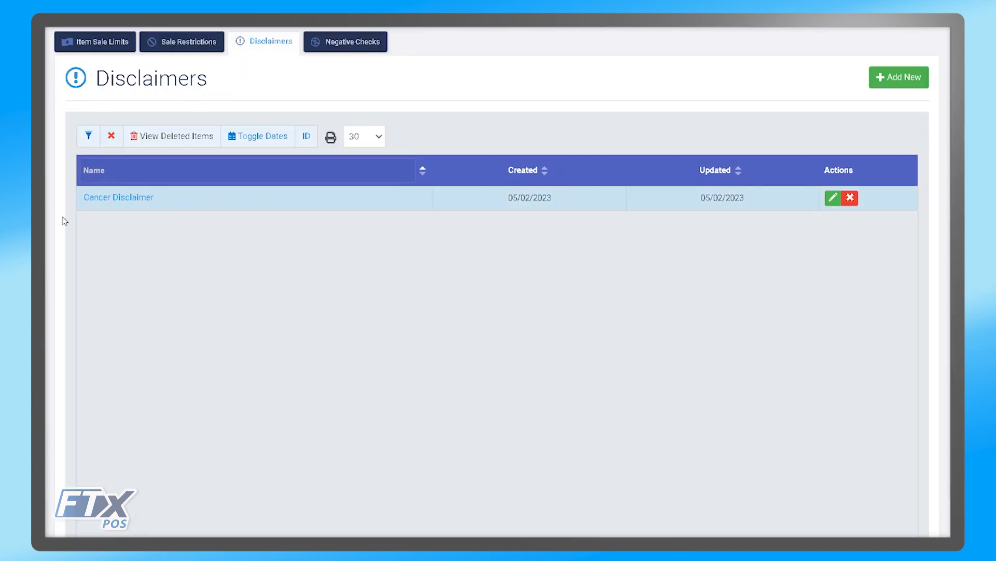
# Step: Start a new negative check record and dismiss the customer selection without choosing anyone
pyautogui.click(353, 43)
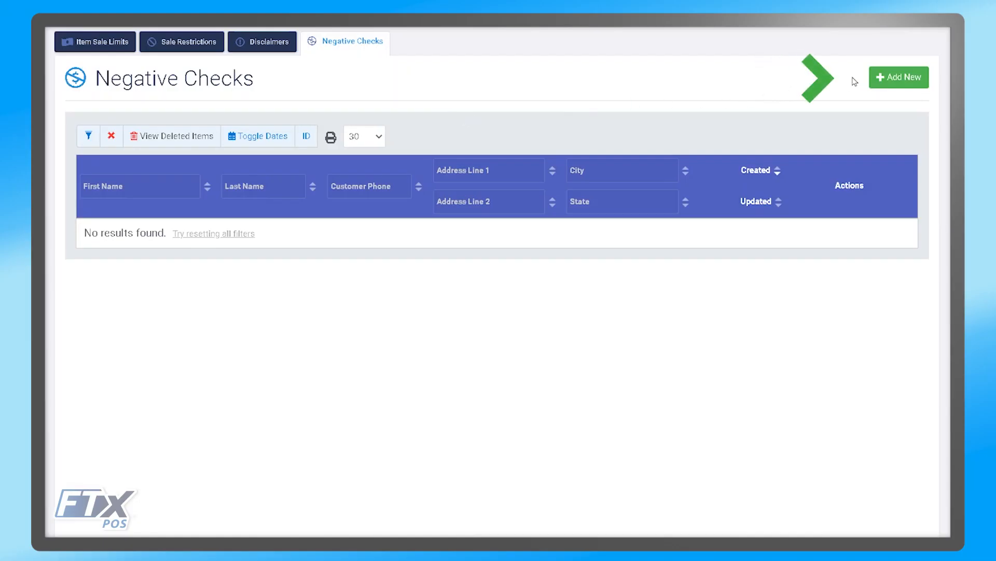
pyautogui.click(885, 78)
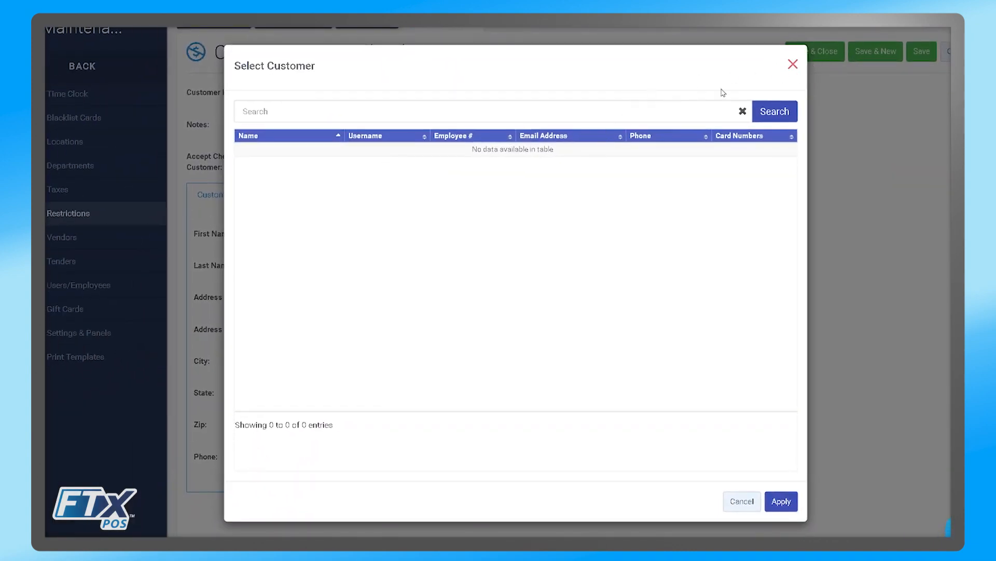
pyautogui.click(789, 68)
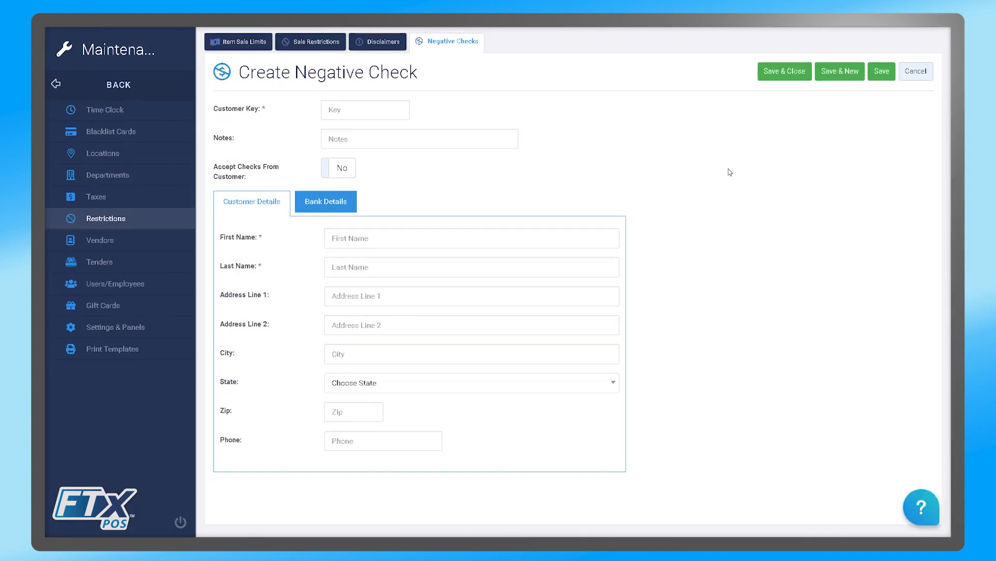
# Step: Examine the new negative check's customer key, notes, check acceptance option, customer details and bank details
pyautogui.click(372, 112)
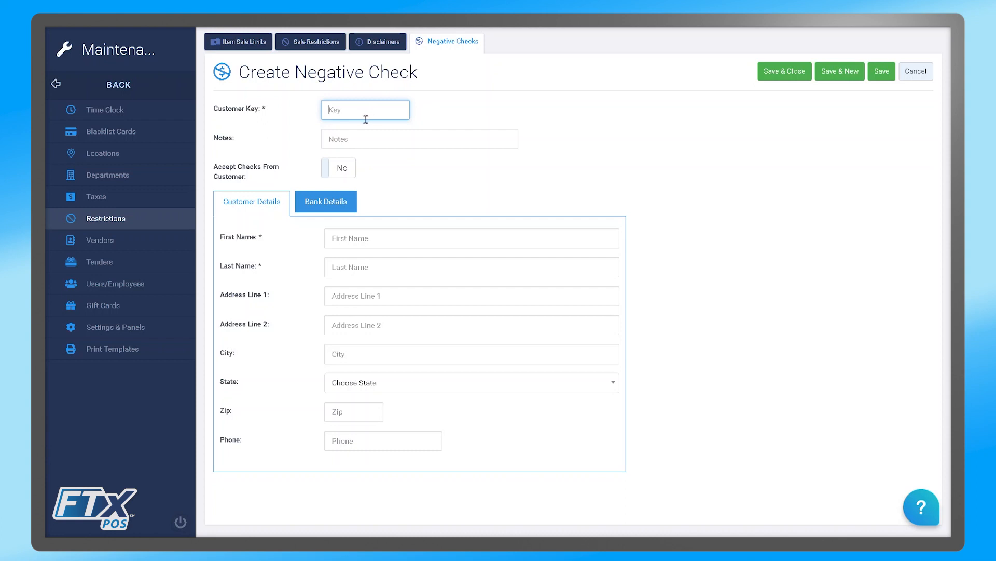
pyautogui.click(361, 137)
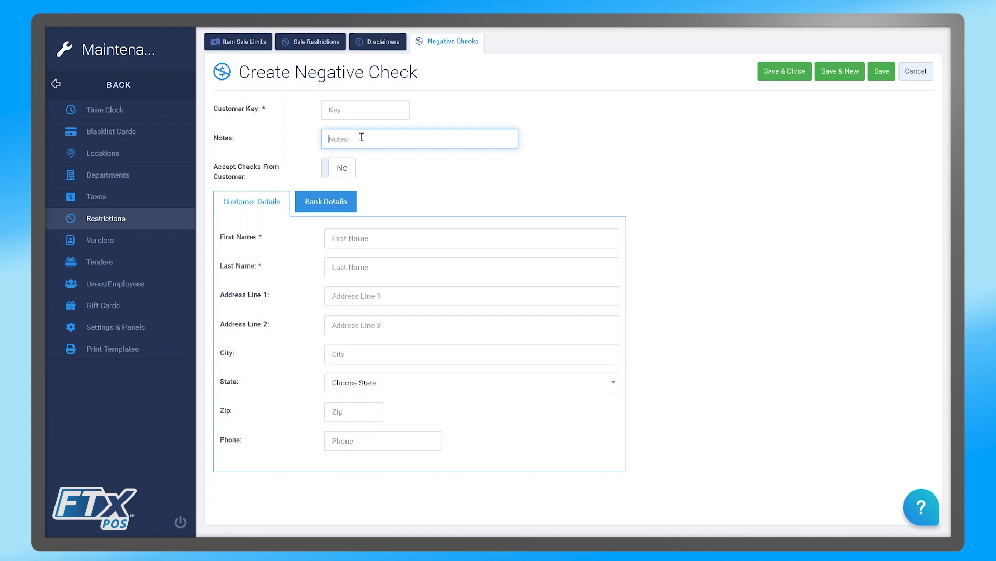
pyautogui.click(340, 166)
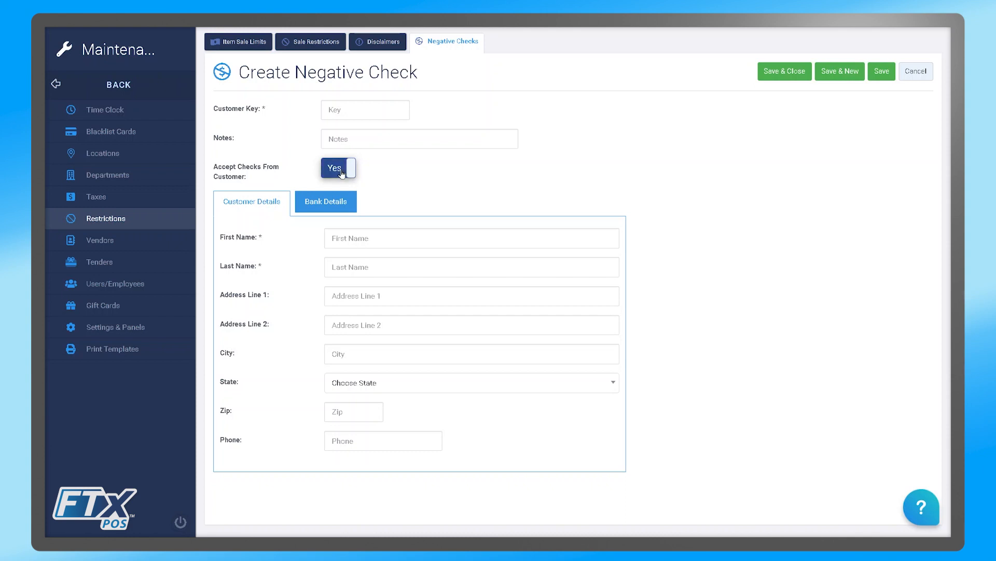
pyautogui.click(342, 173)
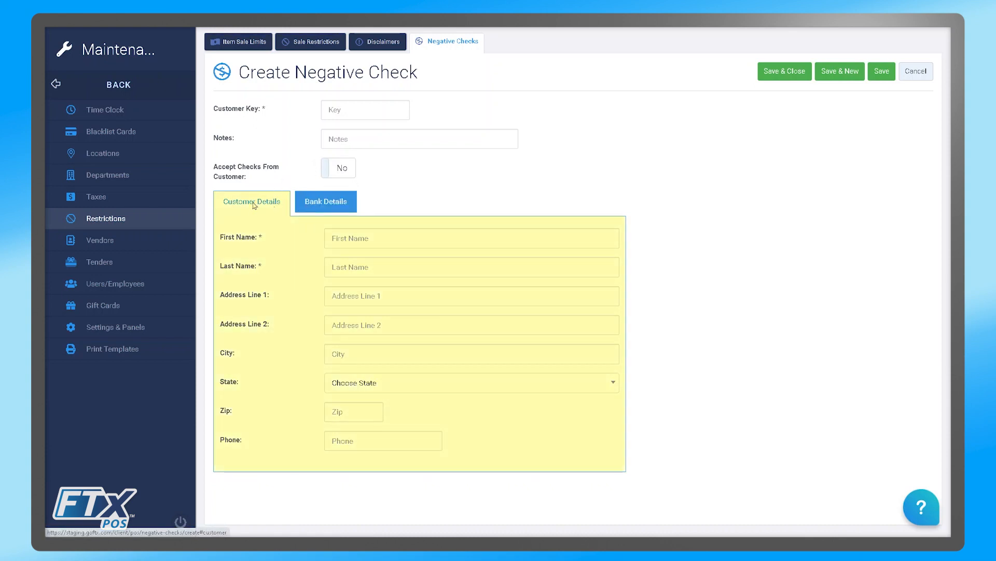
pyautogui.click(317, 202)
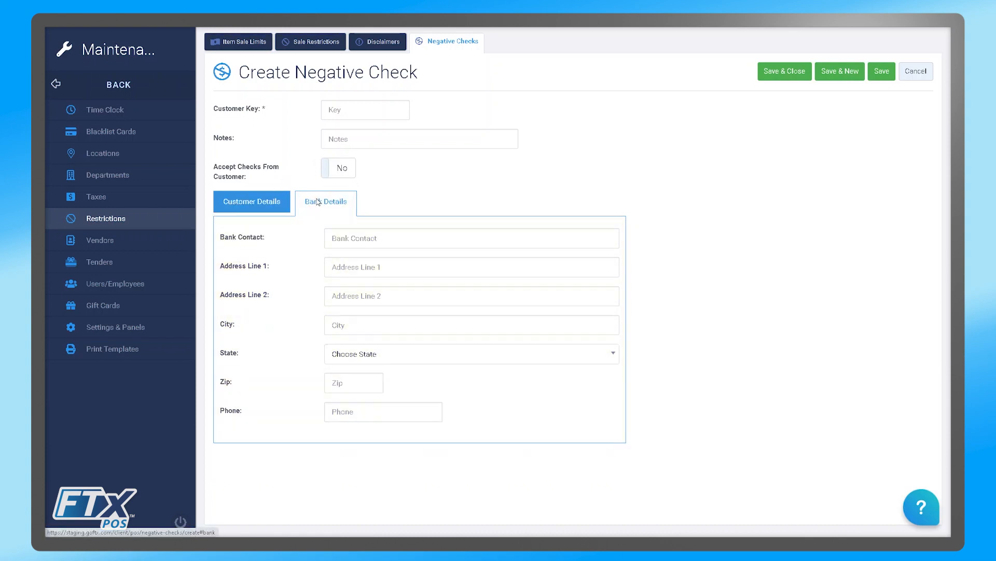
pyautogui.click(273, 202)
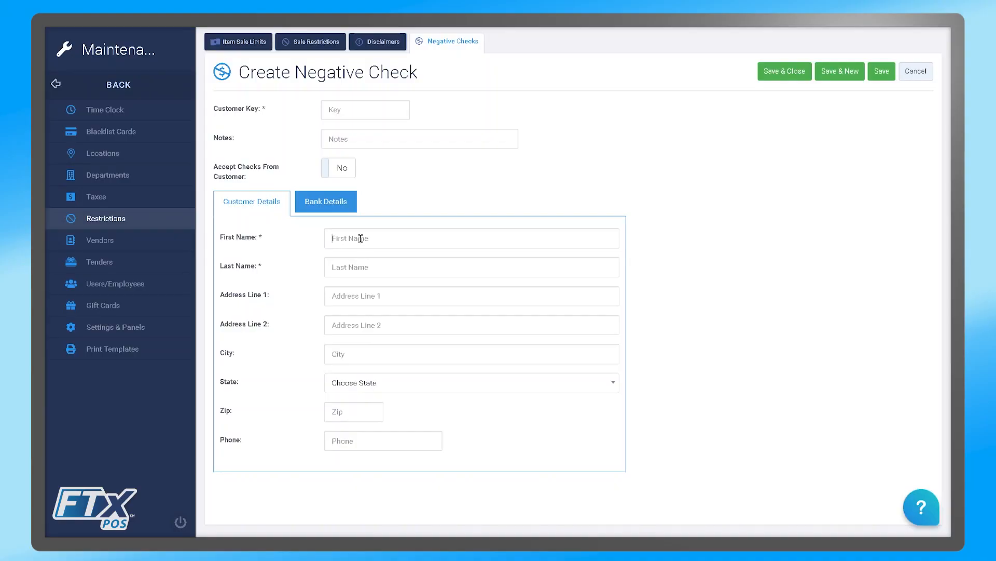
pyautogui.click(361, 239)
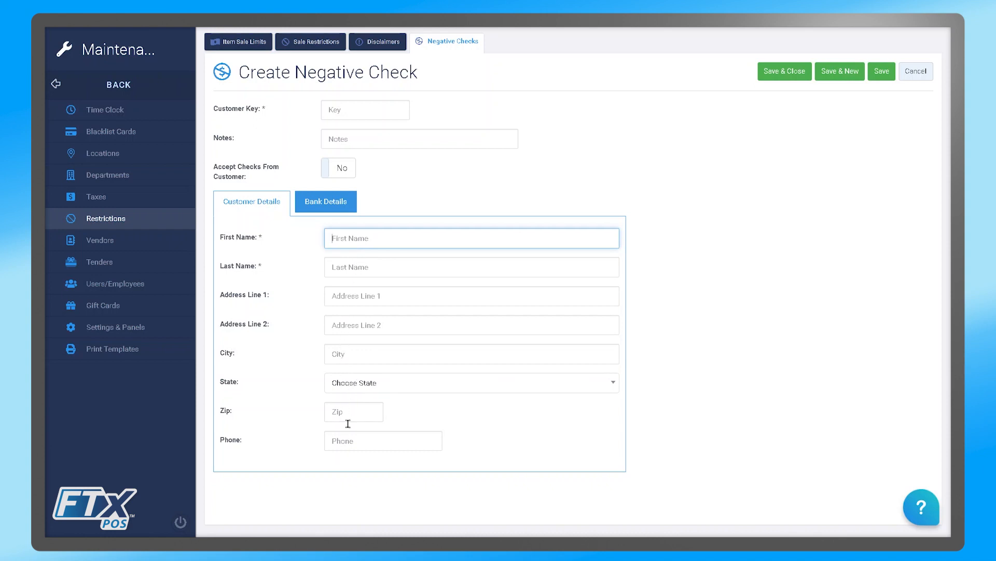
pyautogui.click(339, 207)
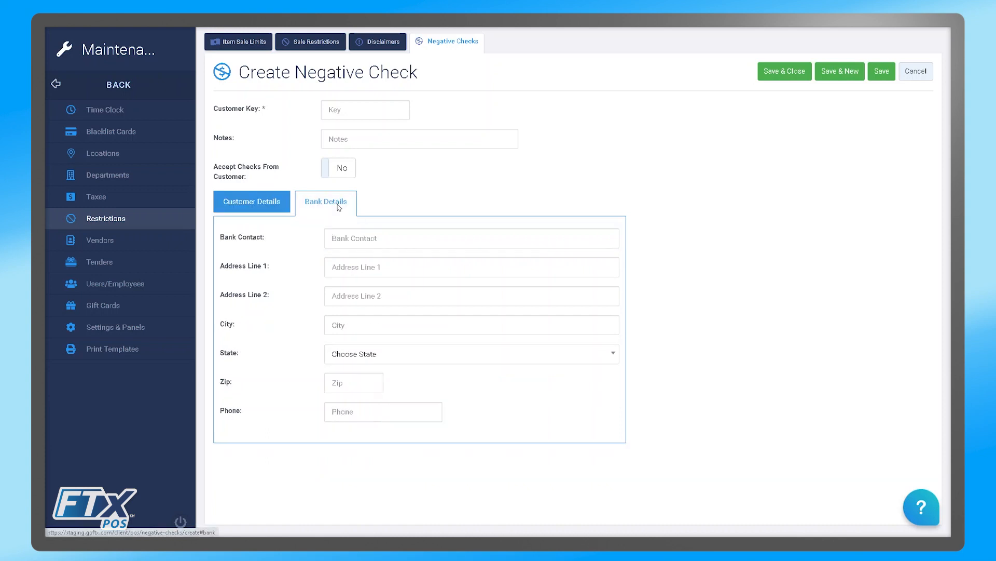